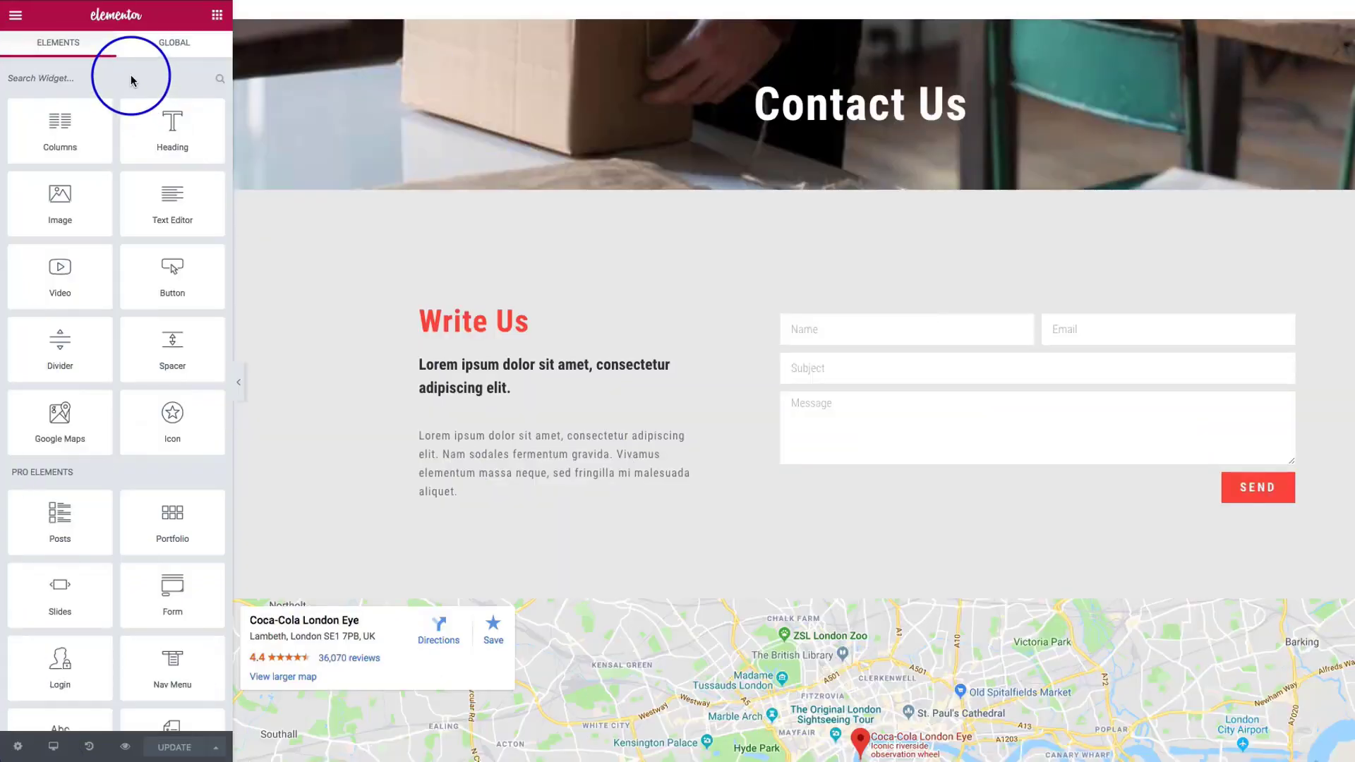
# Add a new column beside the contact form and drop a Business Hours widget into it
pyautogui.scroll(-5, 605, 273)
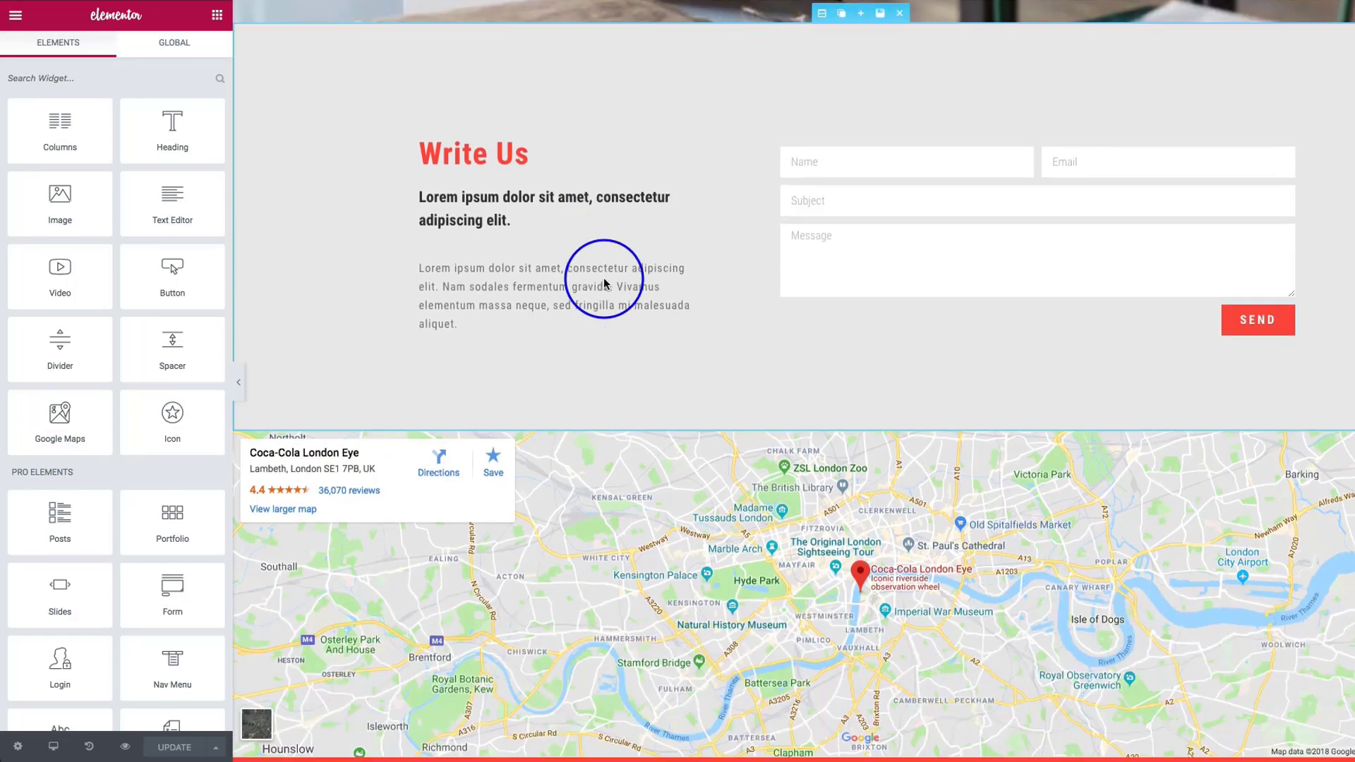
pyautogui.scroll(3, 603, 283)
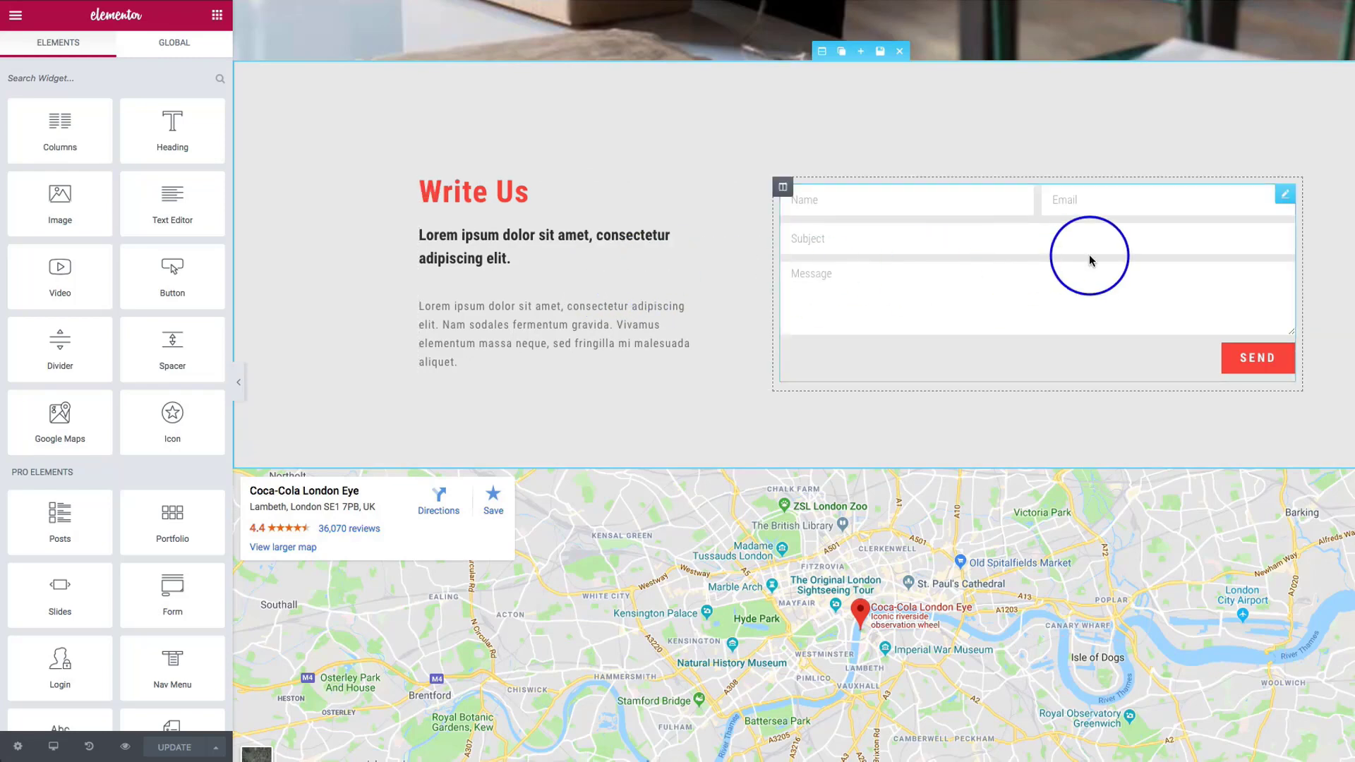
pyautogui.scroll(1, 928, 329)
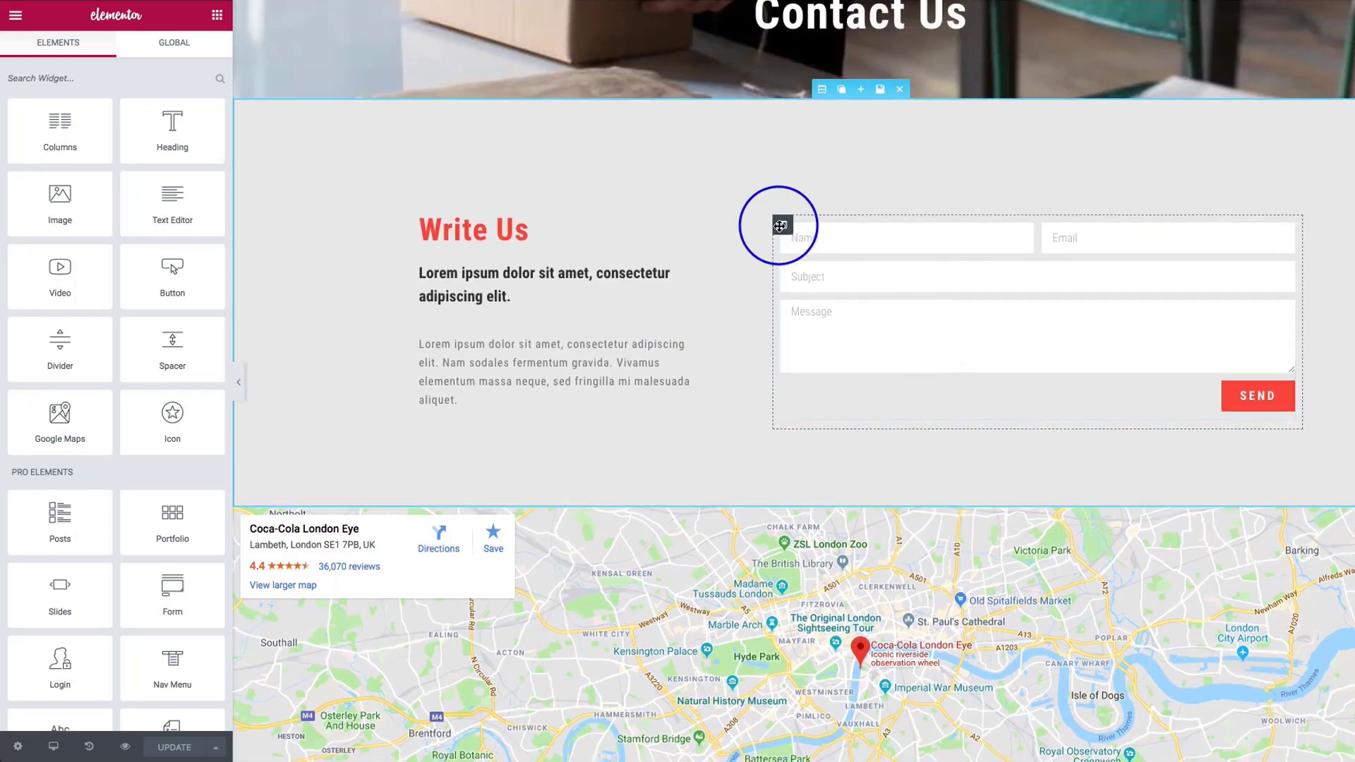
pyautogui.click(823, 227)
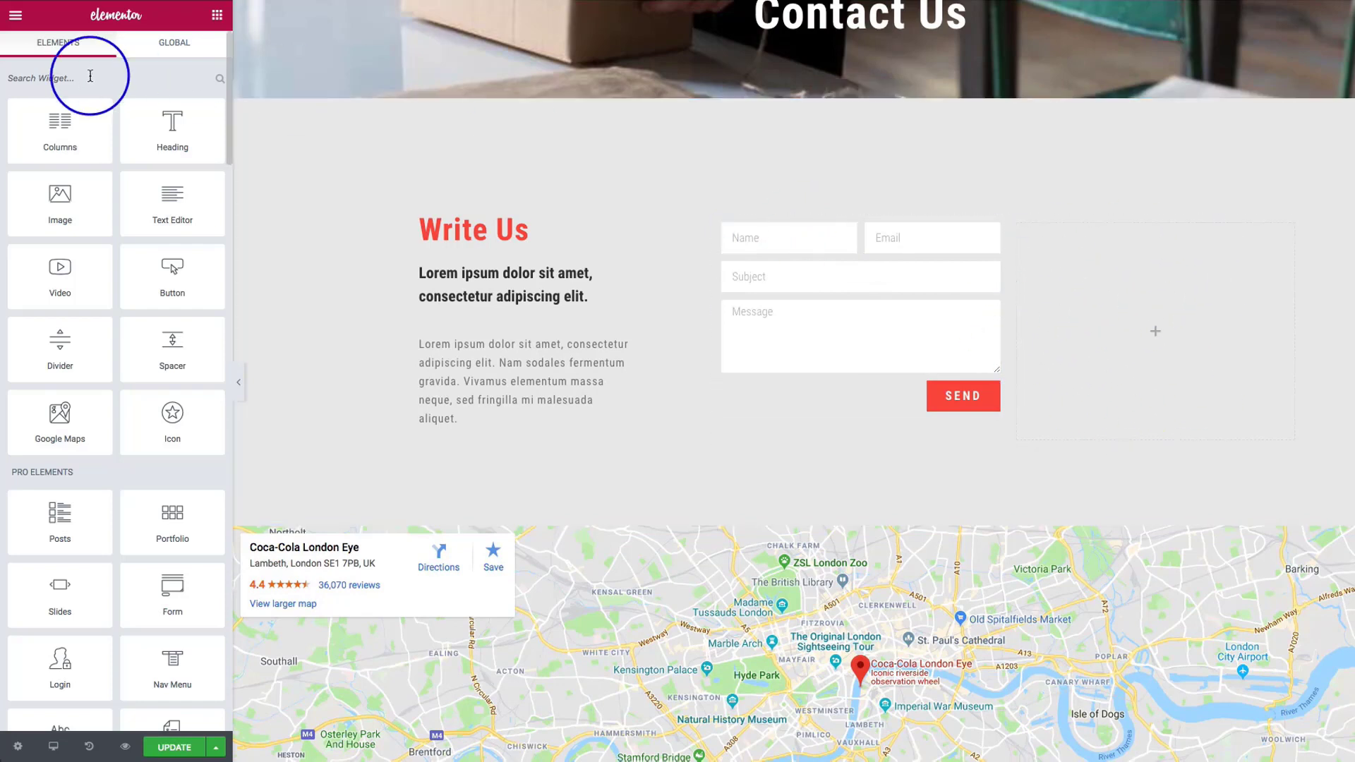
pyautogui.write('busines')
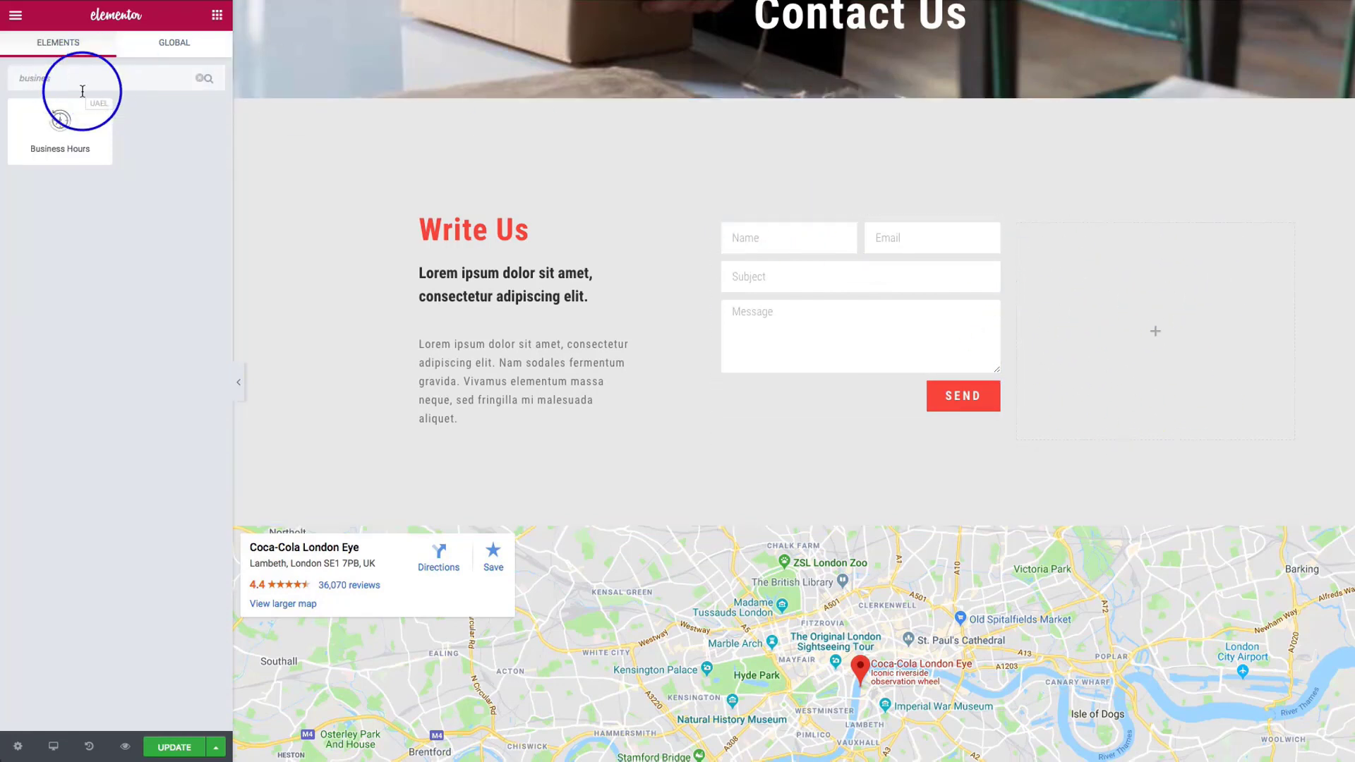
pyautogui.moveTo(57, 116); pyautogui.dragTo(1185, 265)
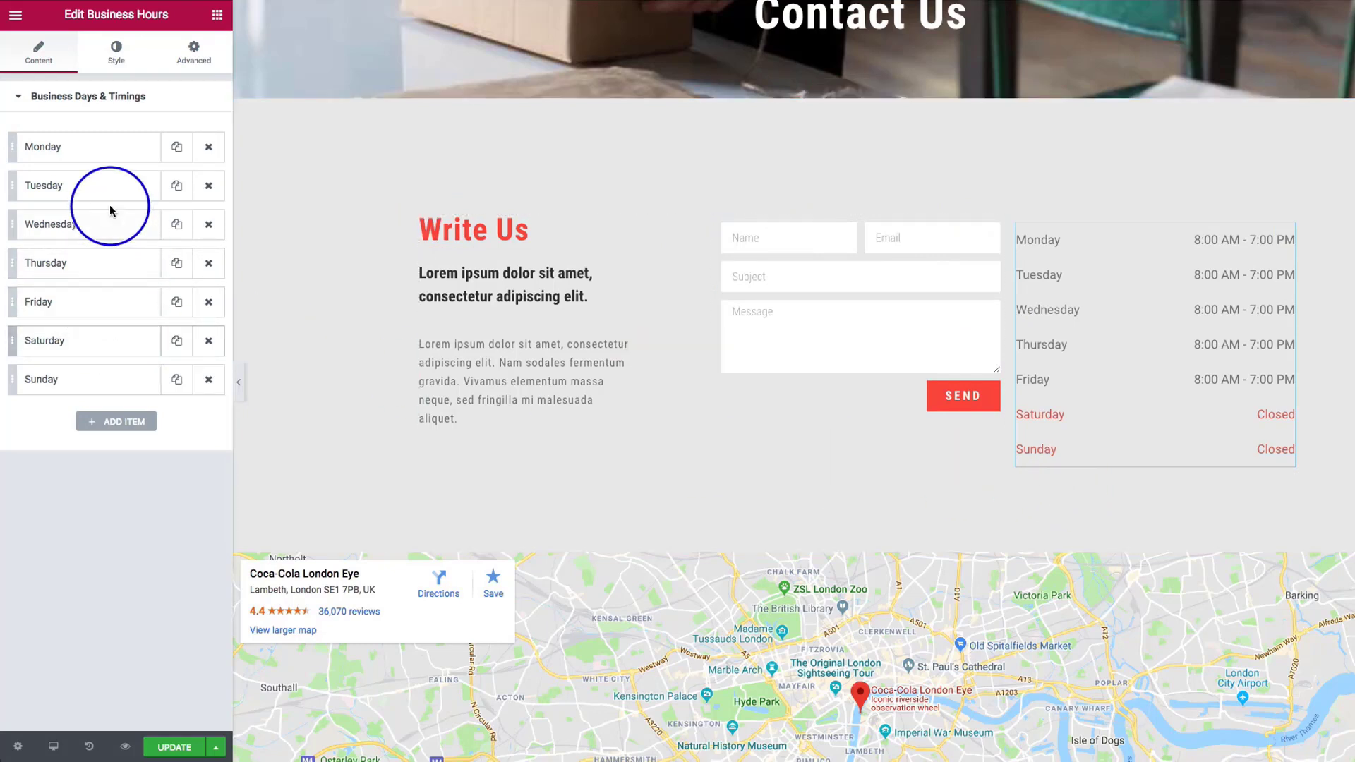
pyautogui.click(111, 150)
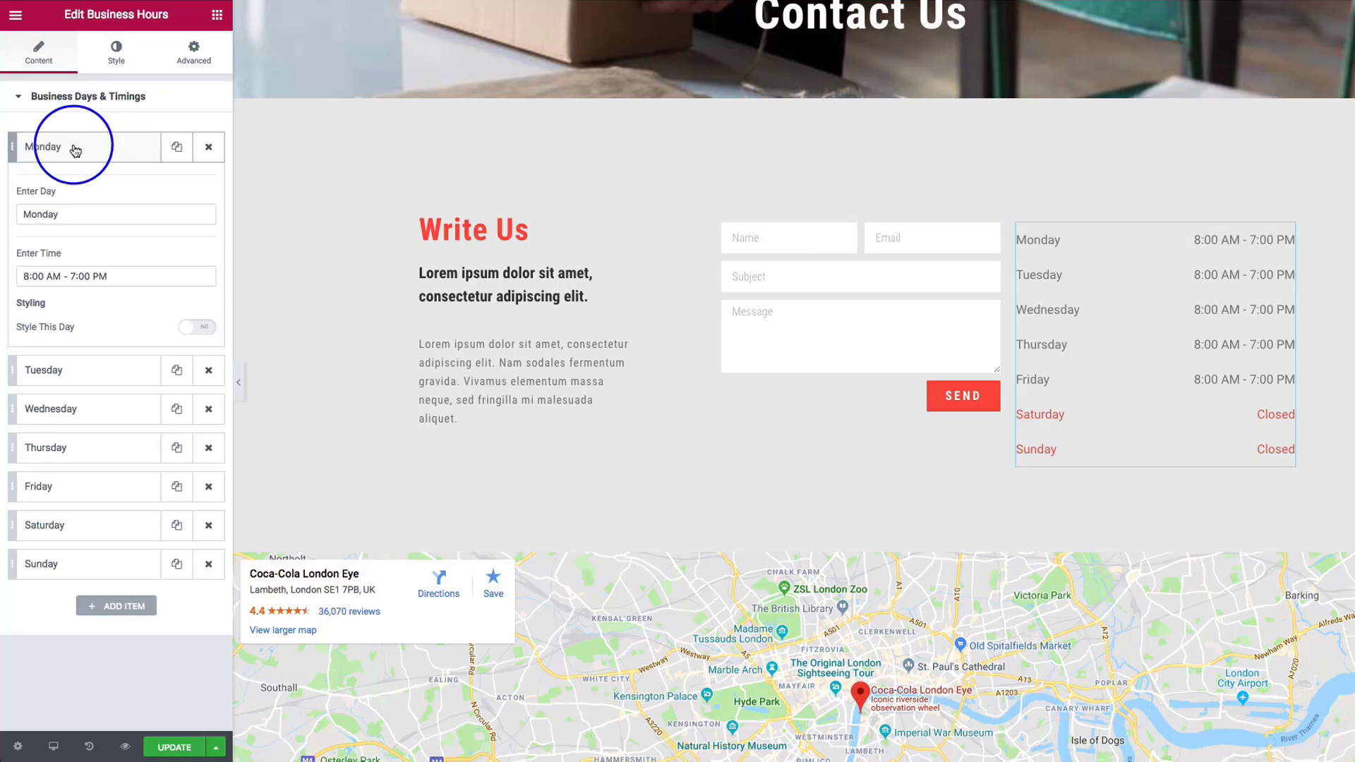
pyautogui.moveTo(84, 214); pyautogui.dragTo(20, 217)
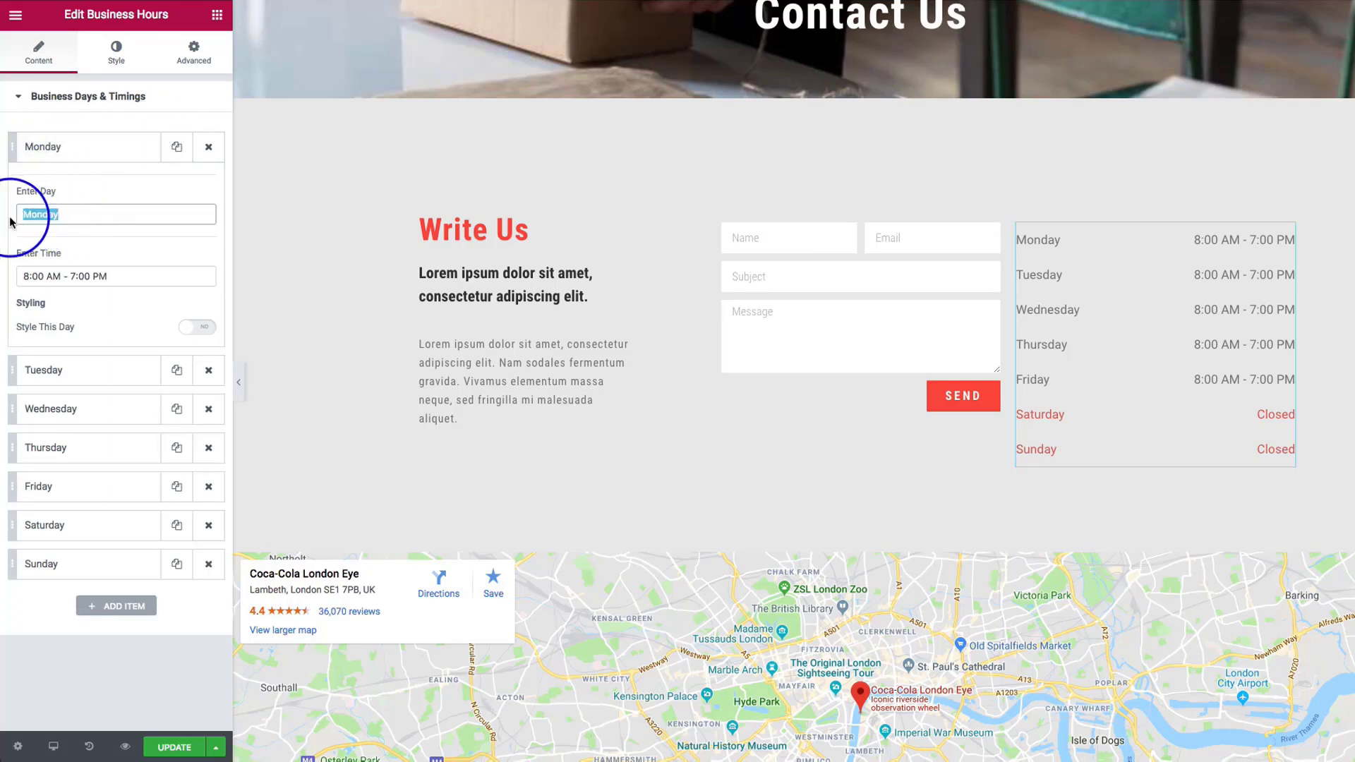
pyautogui.moveTo(129, 278); pyautogui.dragTo(25, 276)
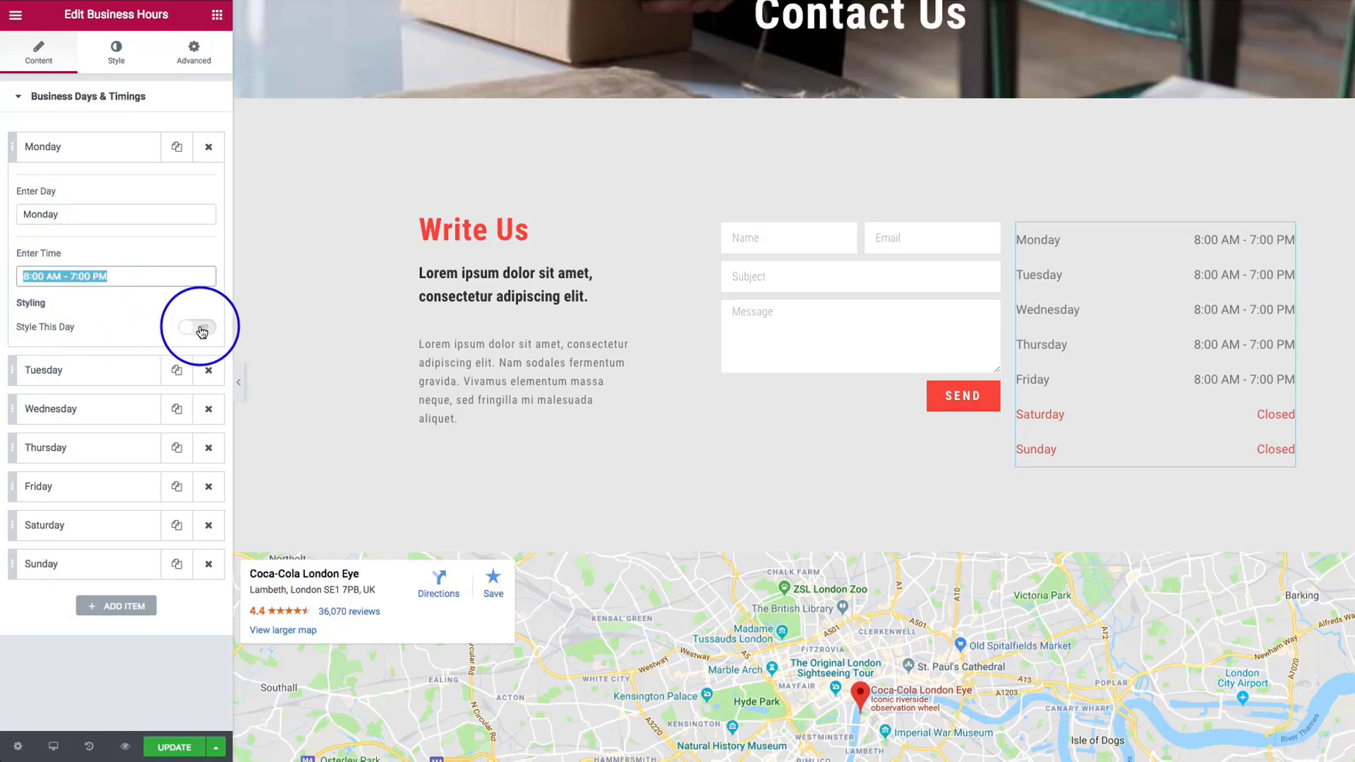
pyautogui.click(99, 147)
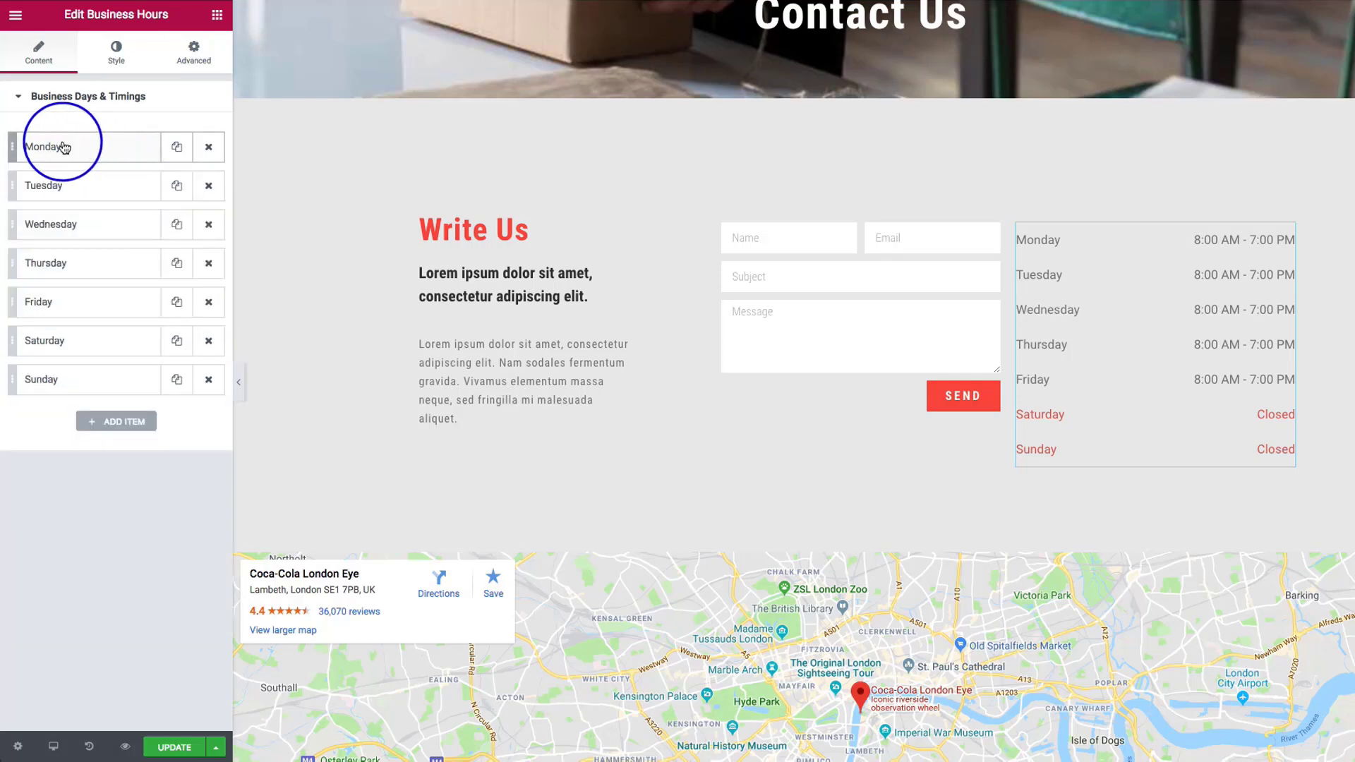
pyautogui.click(79, 189)
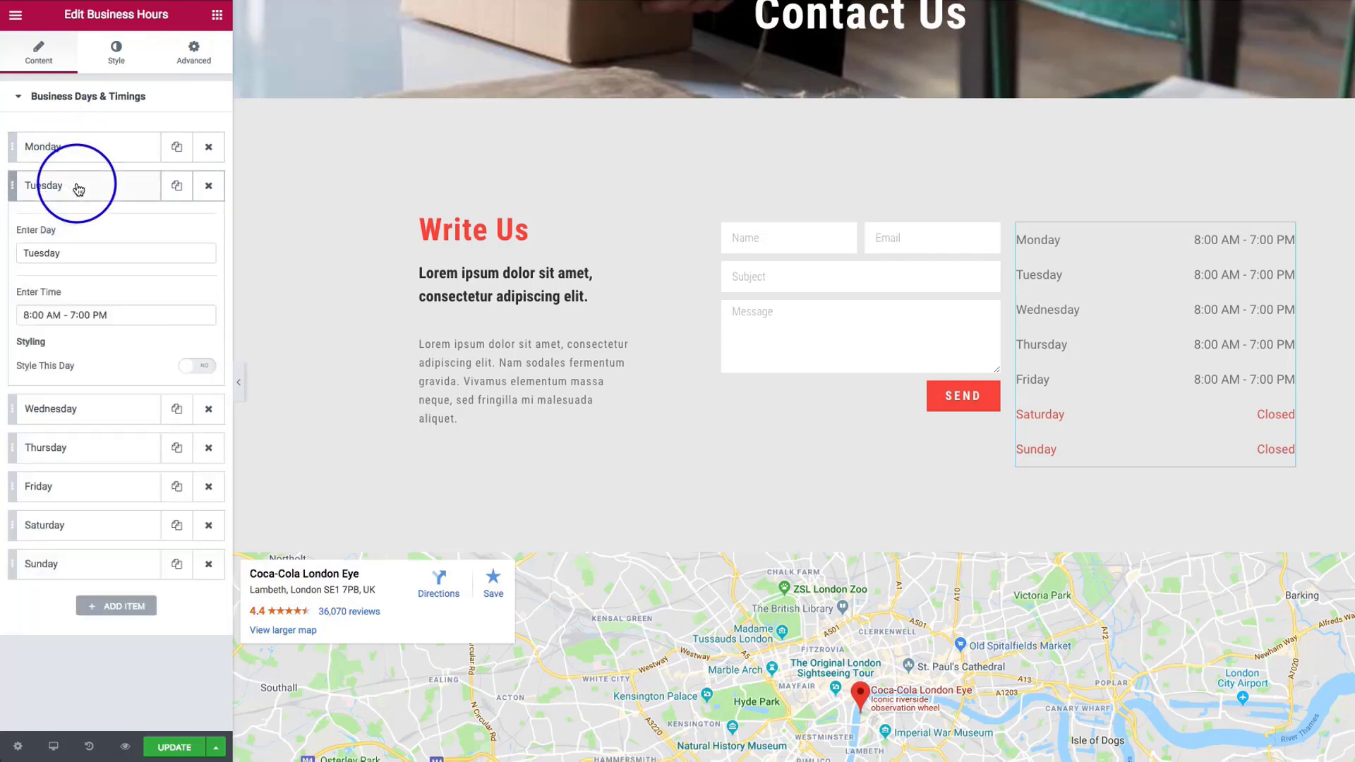
pyautogui.click(78, 188)
pyautogui.click(87, 226)
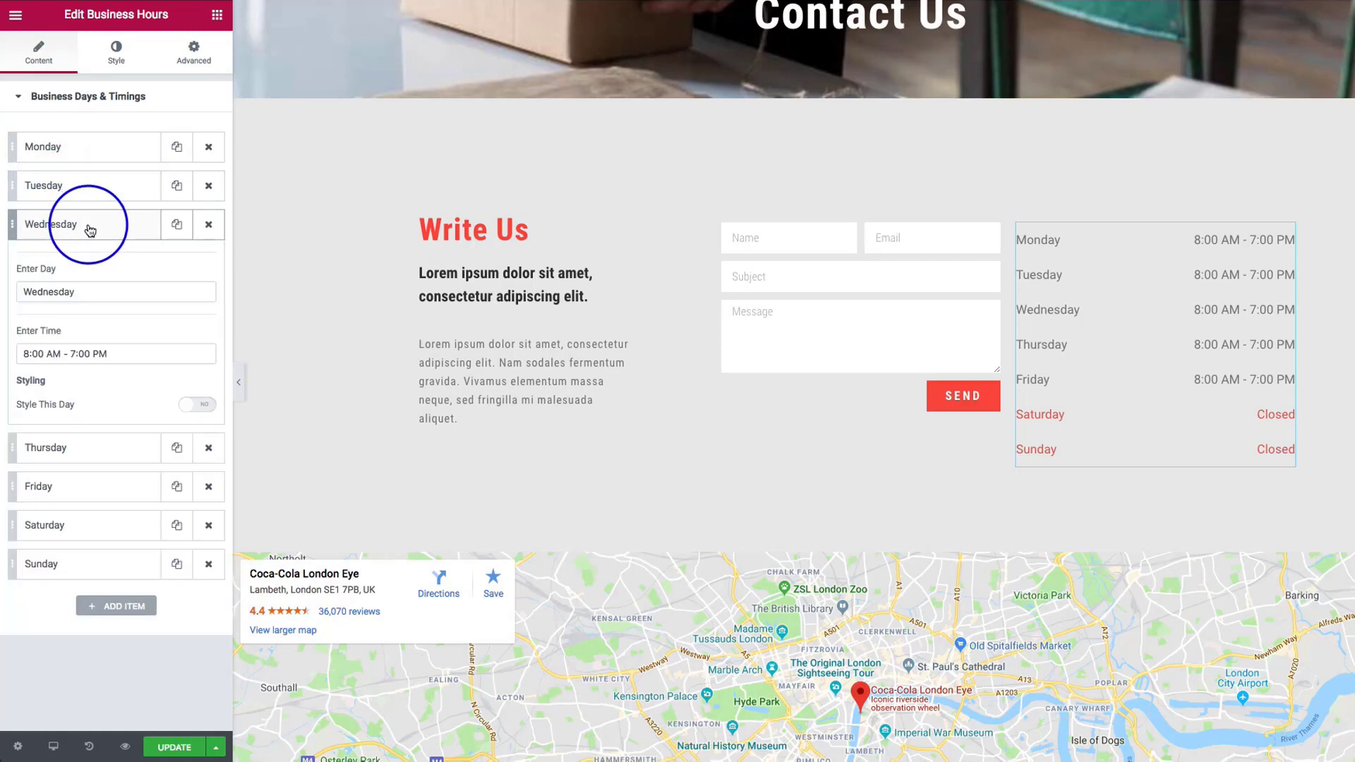
pyautogui.click(89, 226)
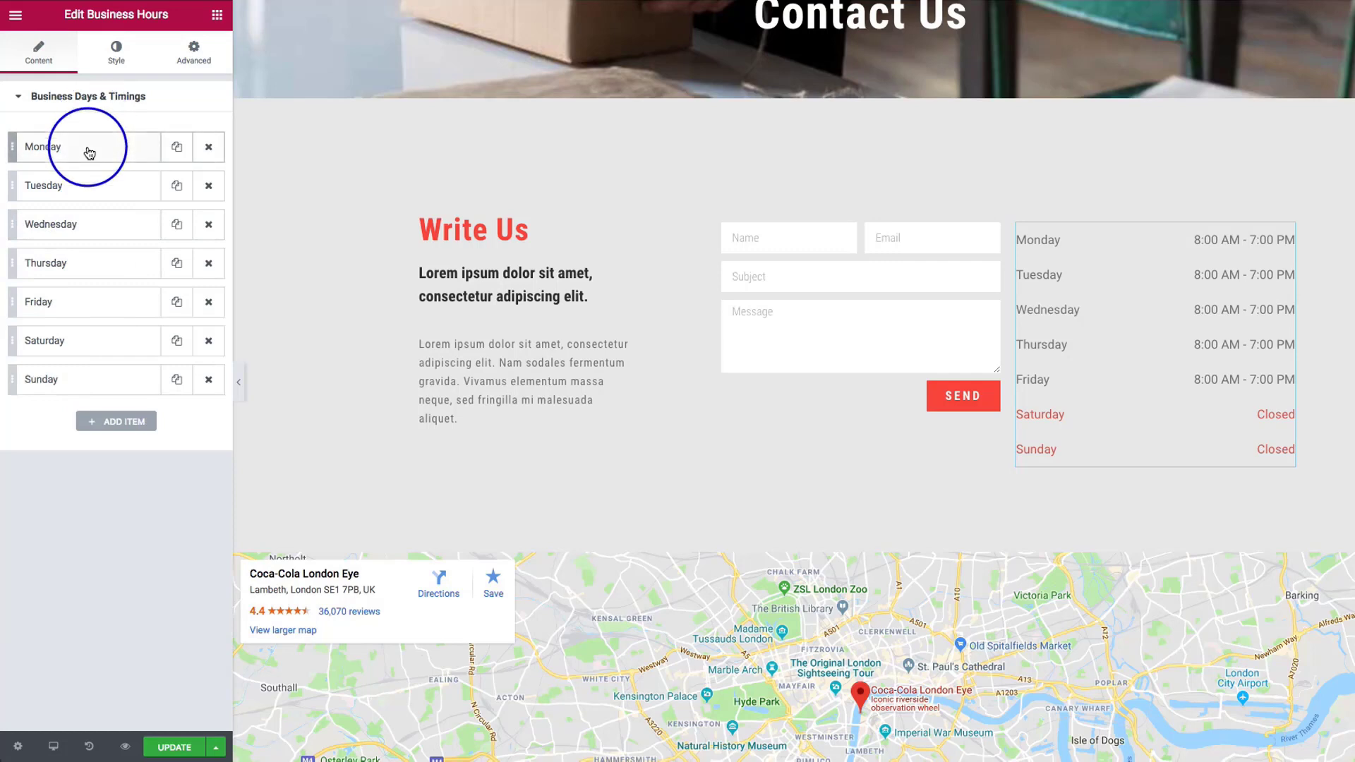
# Delete the extra weekday and Saturday rows from the hours list
pyautogui.click(209, 188)
pyautogui.click(209, 188)
pyautogui.click(209, 188)
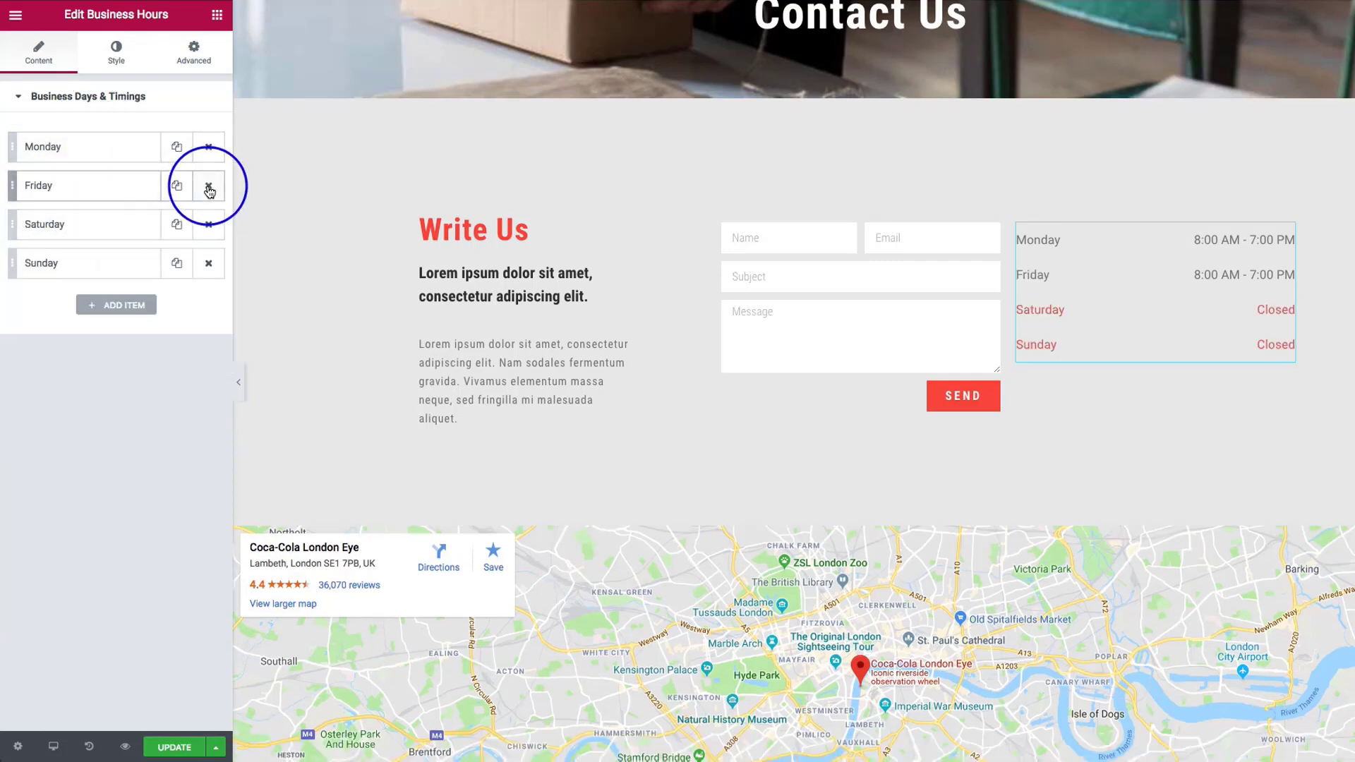
pyautogui.click(208, 187)
pyautogui.click(208, 186)
# Rename Monday to 'Monday - Friday' and start renaming Sunday to 'Saturday - Sunday'
pyautogui.click(83, 151)
pyautogui.click(99, 213)
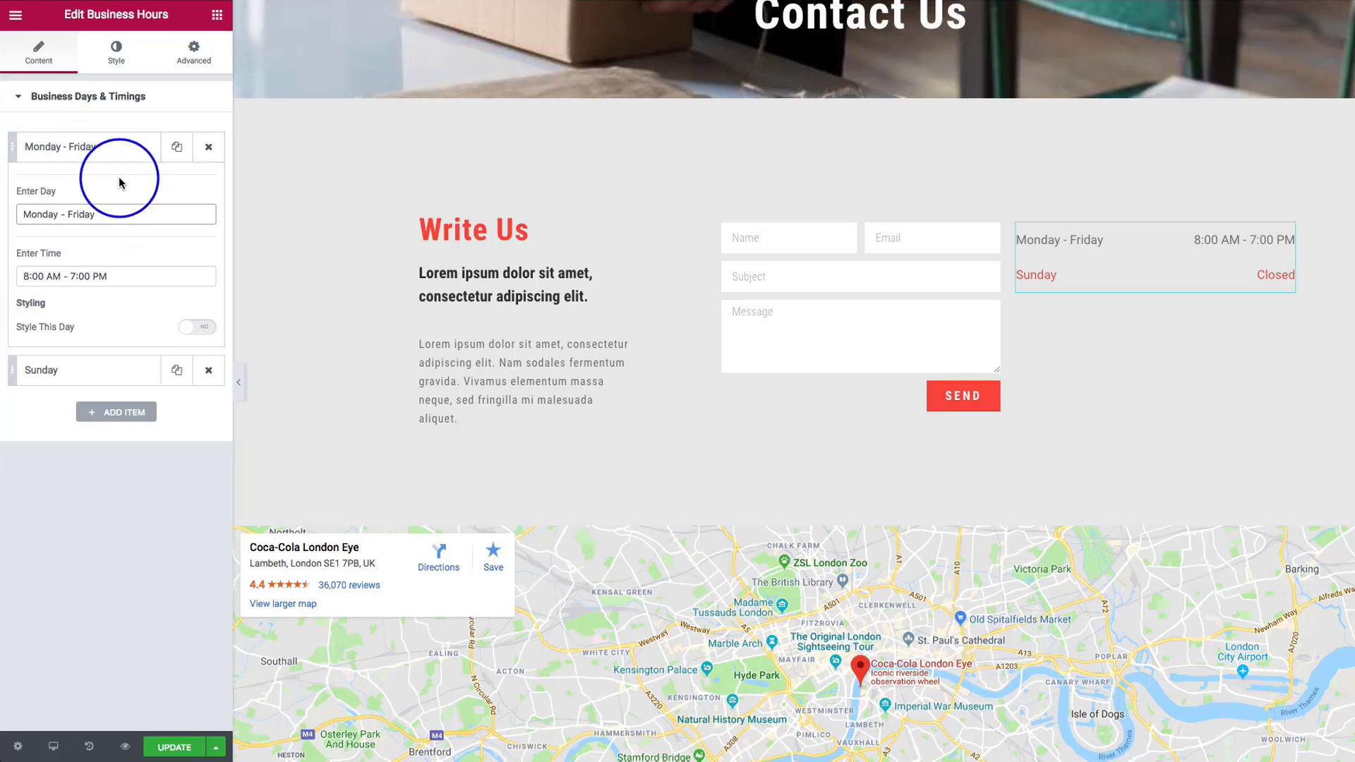
pyautogui.click(127, 149)
pyautogui.click(99, 187)
pyautogui.moveTo(94, 250); pyautogui.dragTo(8, 260)
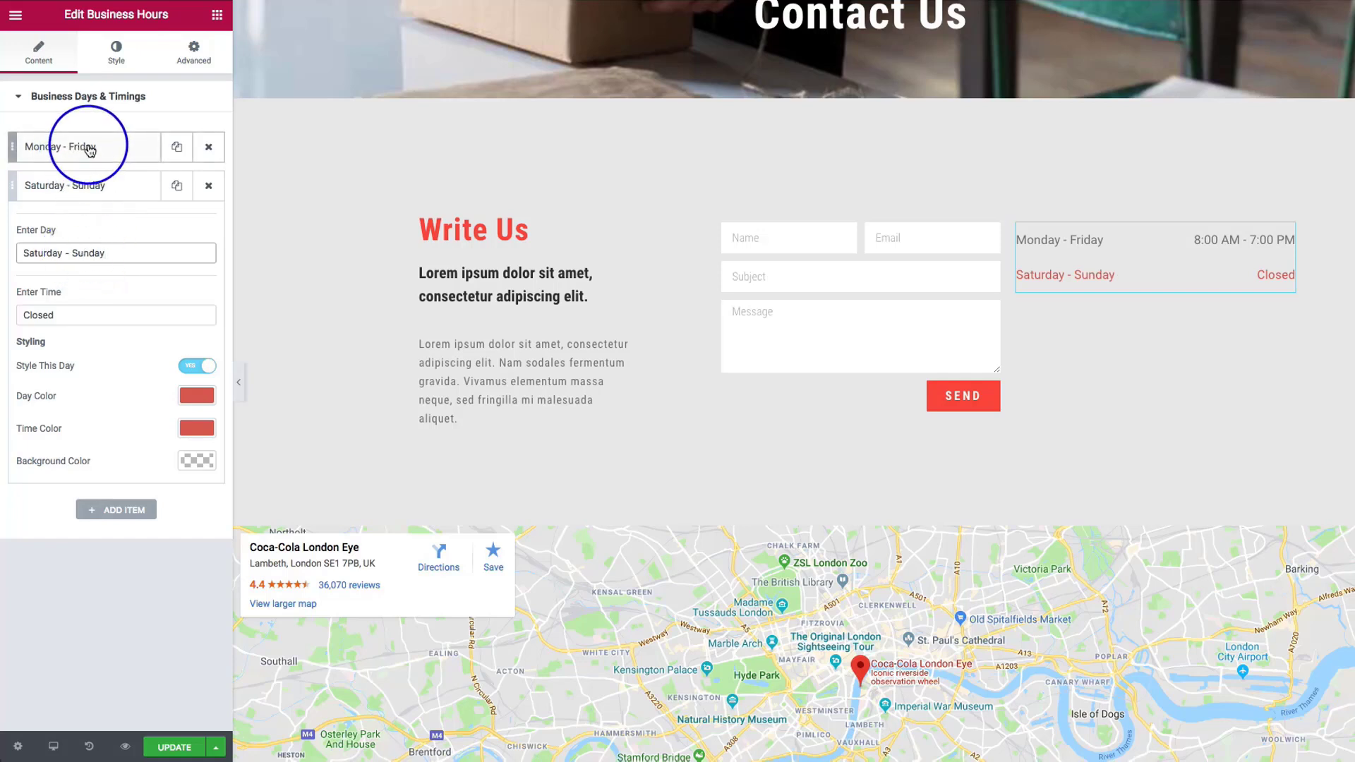
# Add a Tuesday row above Saturday - Sunday with the time 'By Appointment Only'
pyautogui.click(112, 510)
pyautogui.moveTo(64, 224); pyautogui.dragTo(84, 188)
pyautogui.click(84, 191)
pyautogui.doubleClick(79, 251)
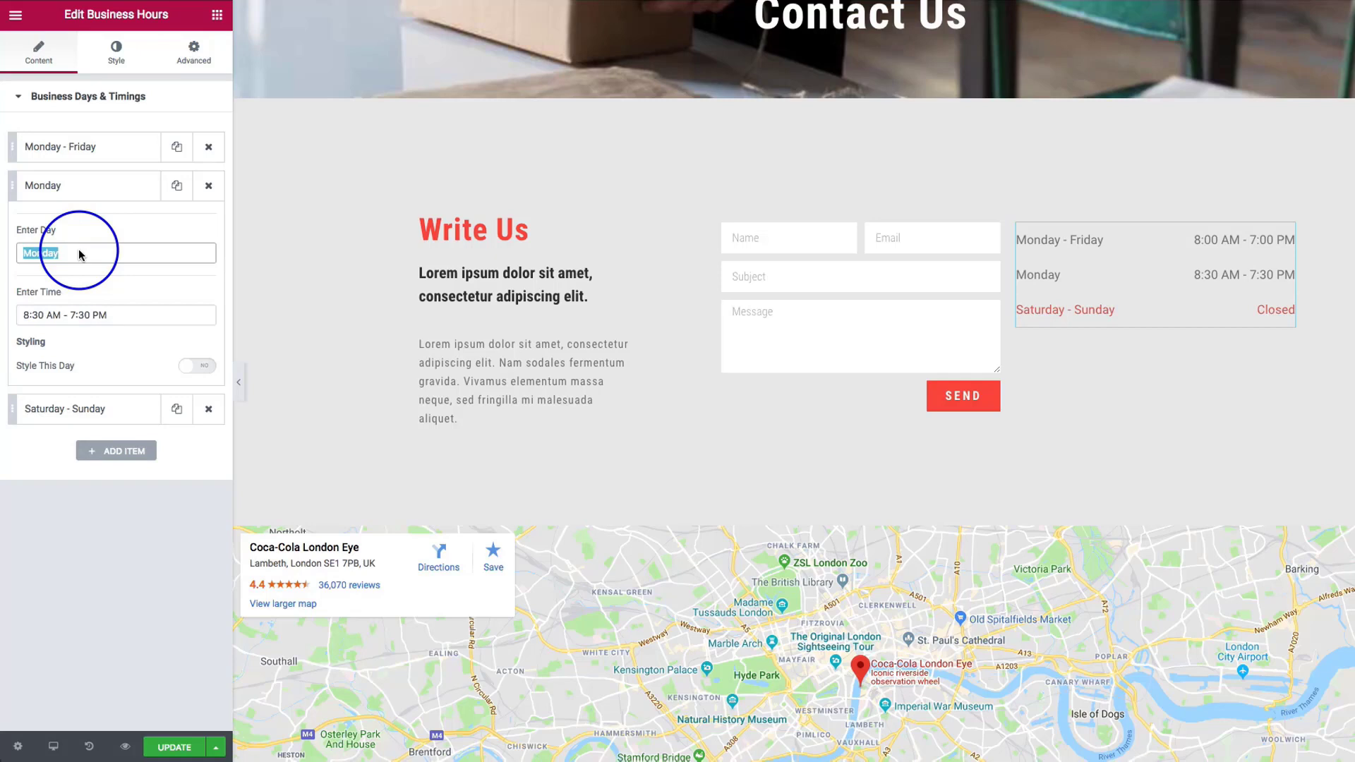
pyautogui.write('Tuesd')
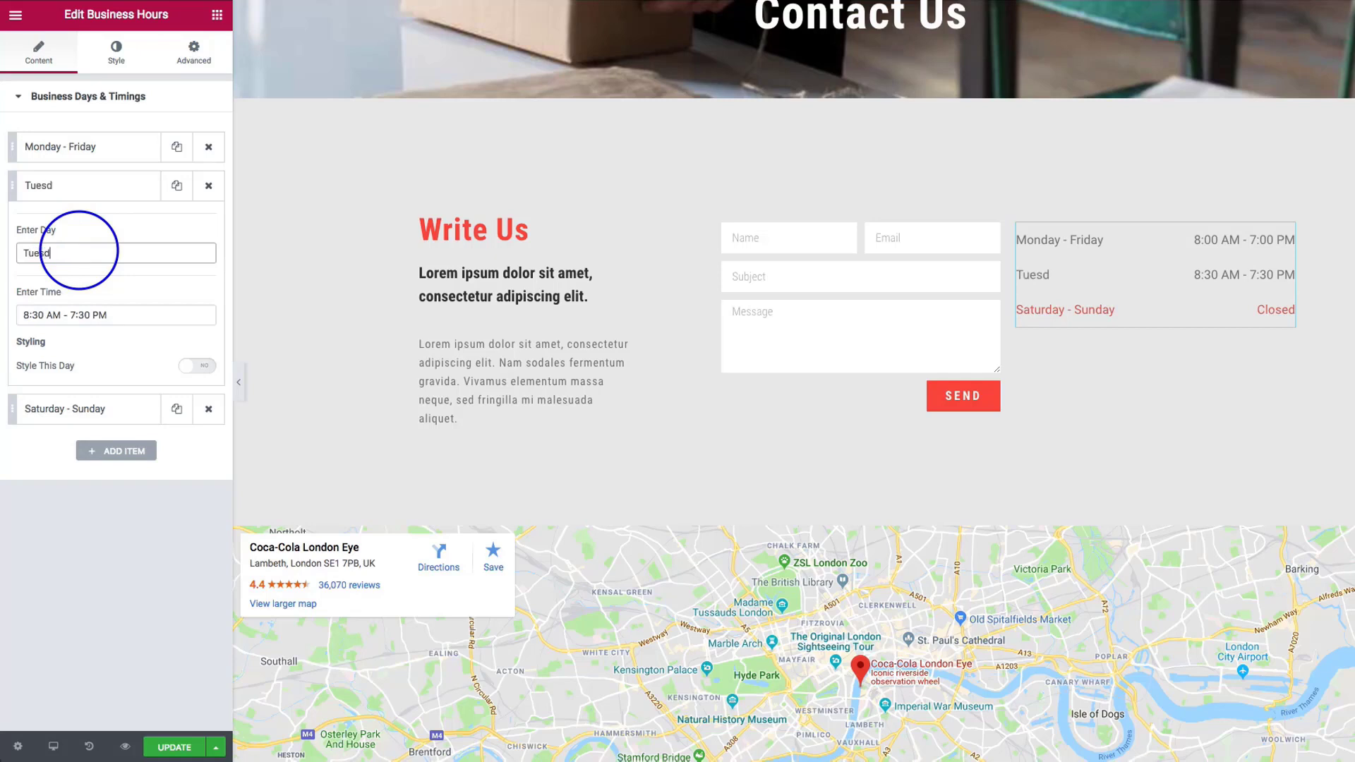
pyautogui.tripleClick(120, 310)
pyautogui.write('By Appointment Only')
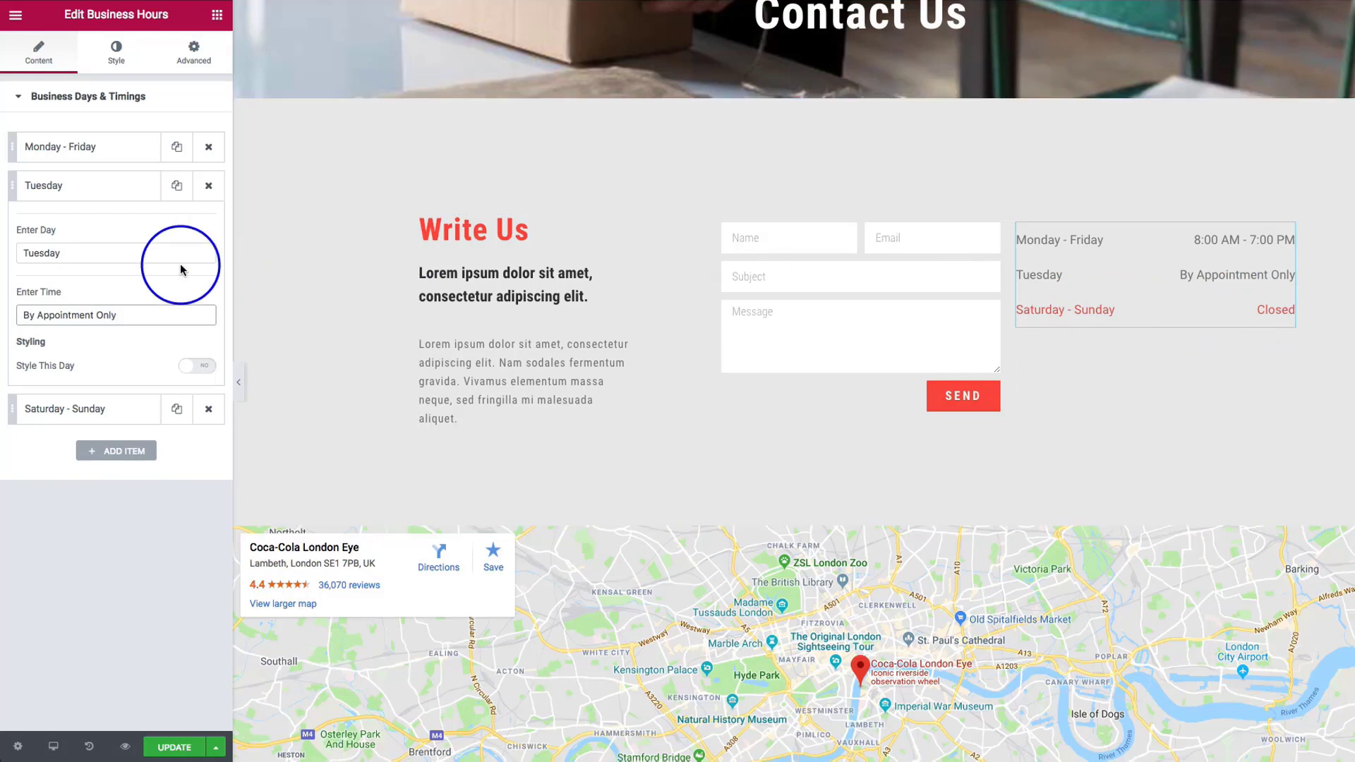
pyautogui.click(110, 187)
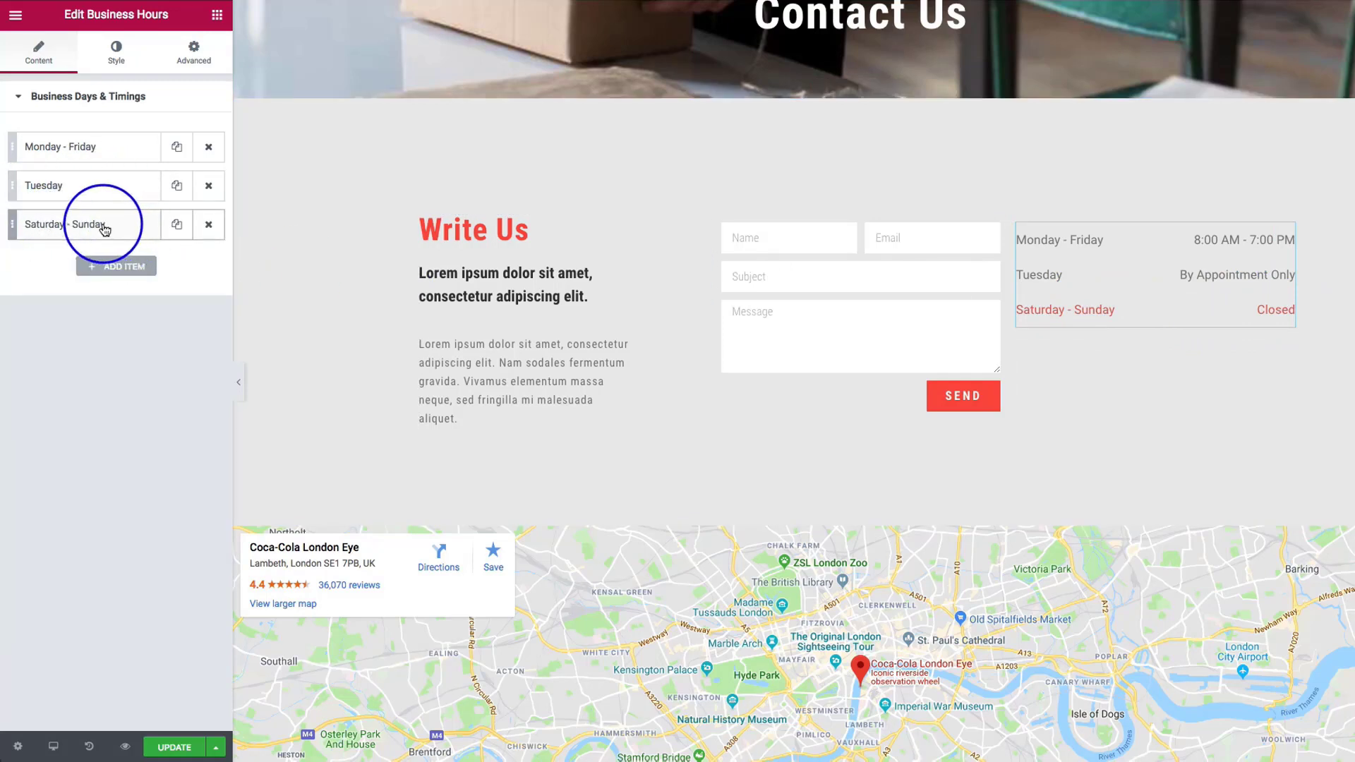
# Expand the Saturday - Sunday row and toggle Style This Day off and back on
pyautogui.click(106, 223)
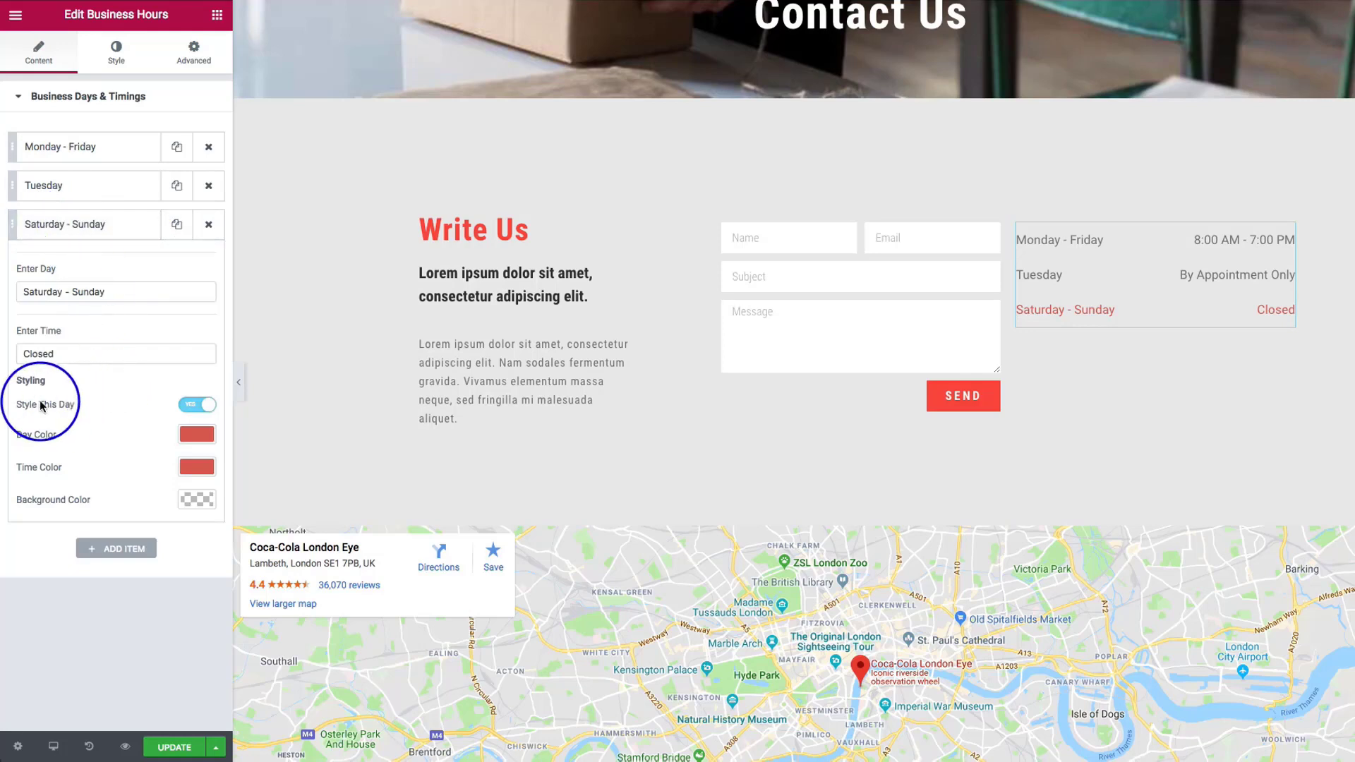
pyautogui.click(196, 407)
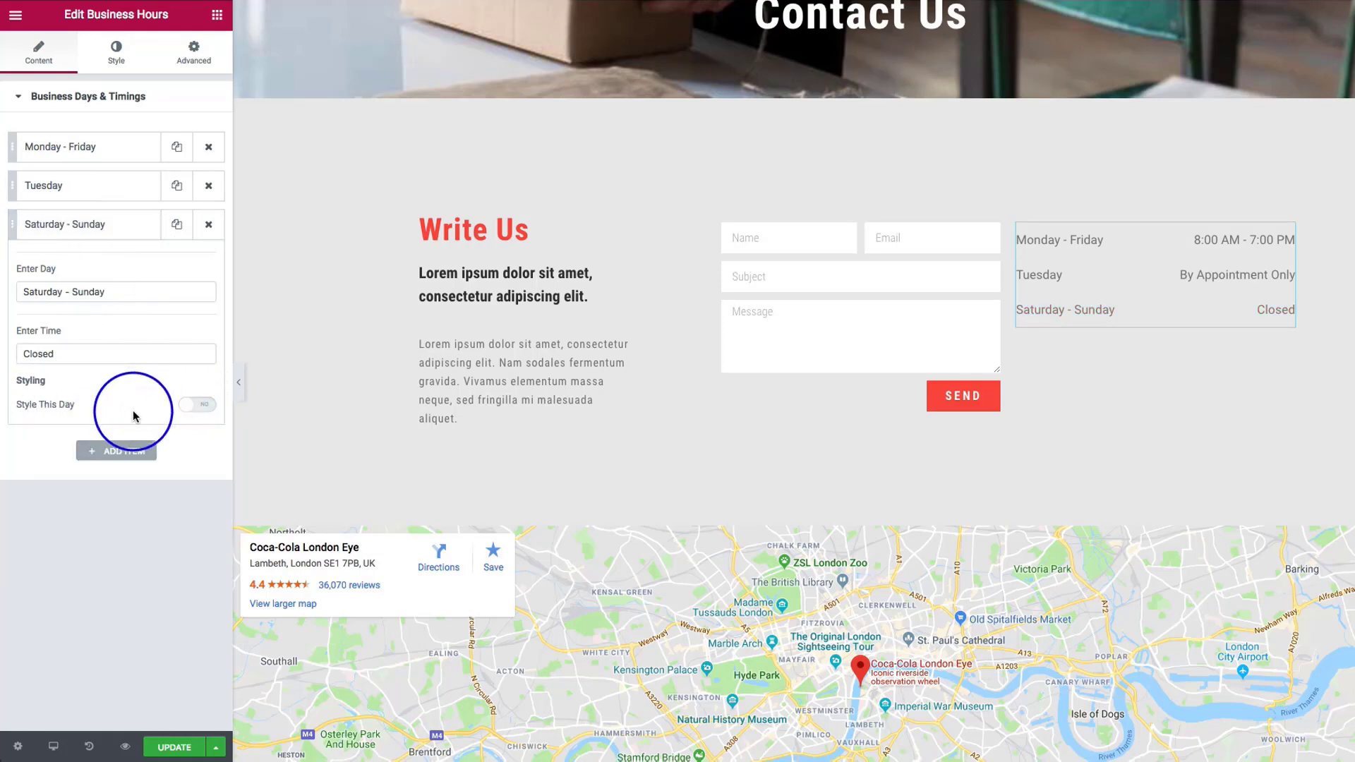
pyautogui.click(192, 407)
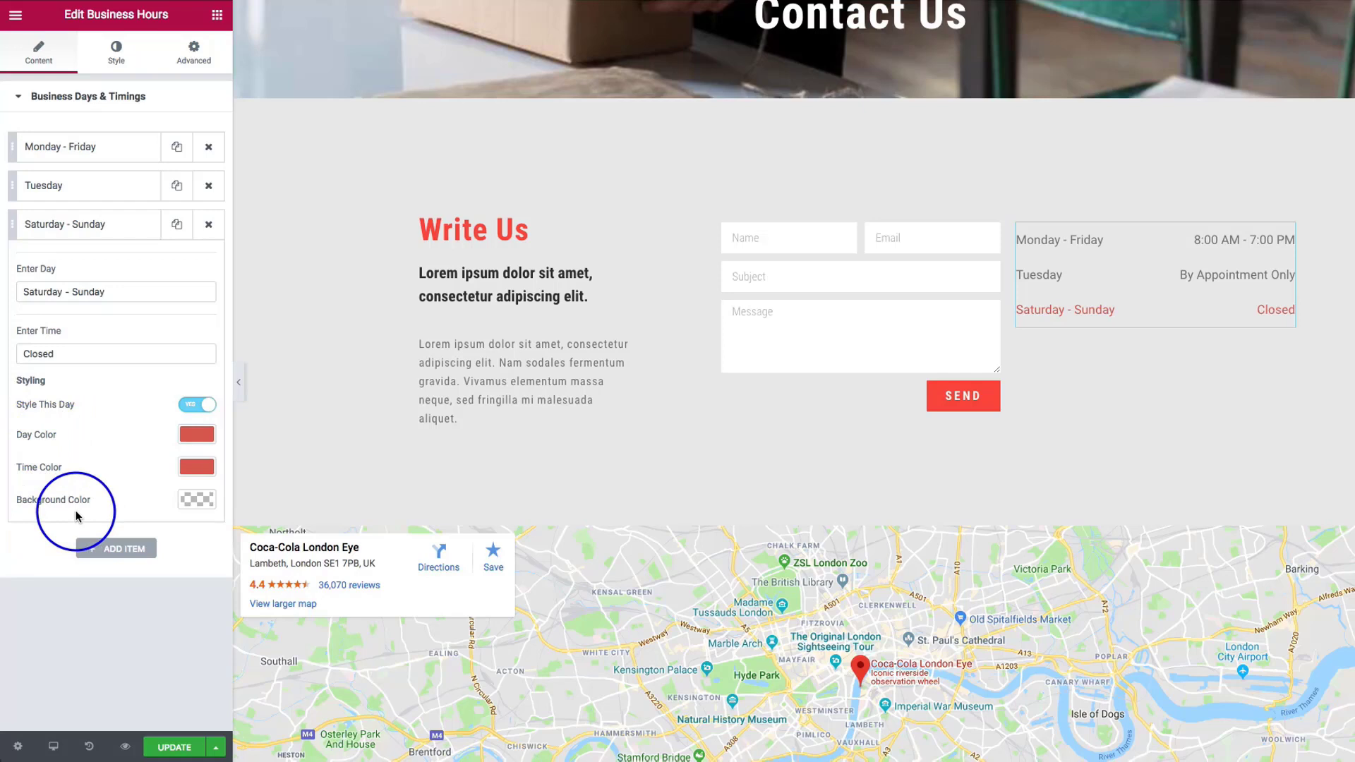
# Set the weekend row's day name and Closed time text to white, after trying black
pyautogui.click(197, 435)
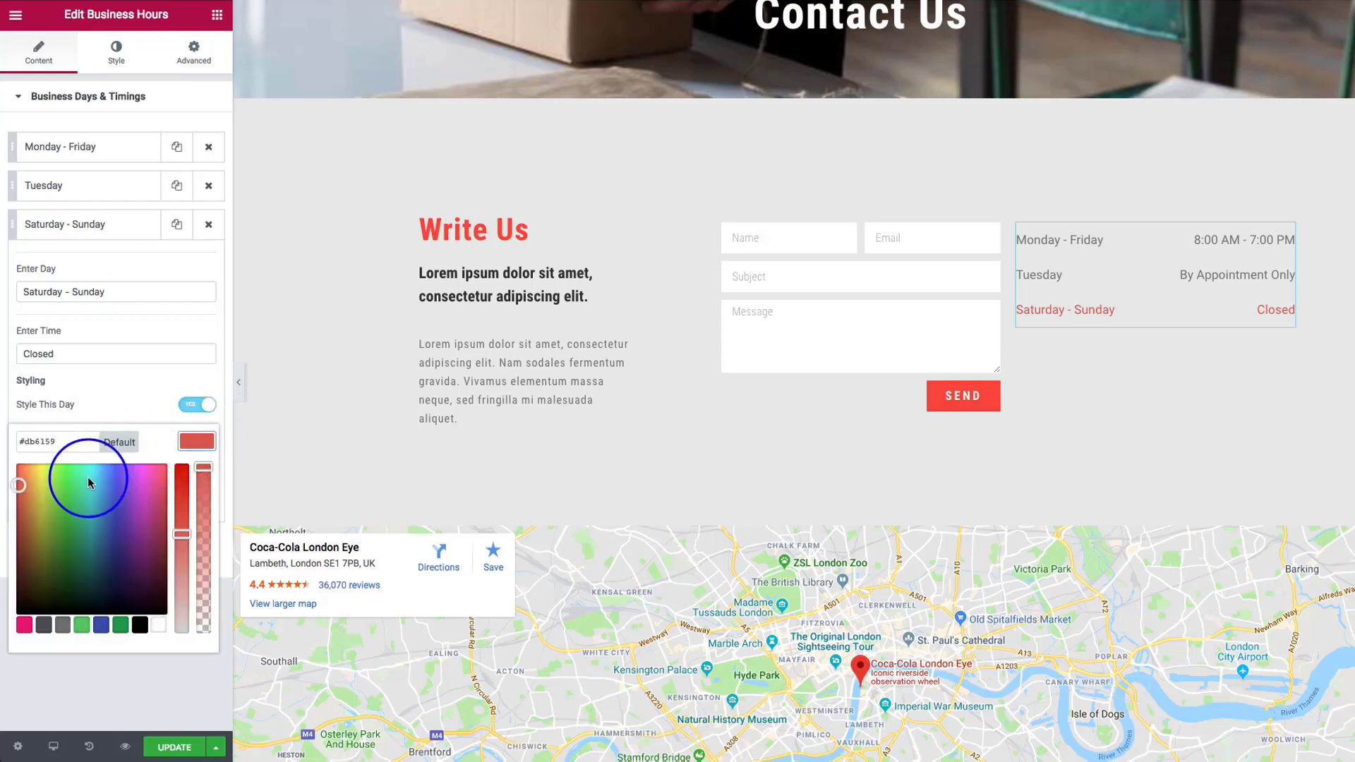
pyautogui.click(139, 625)
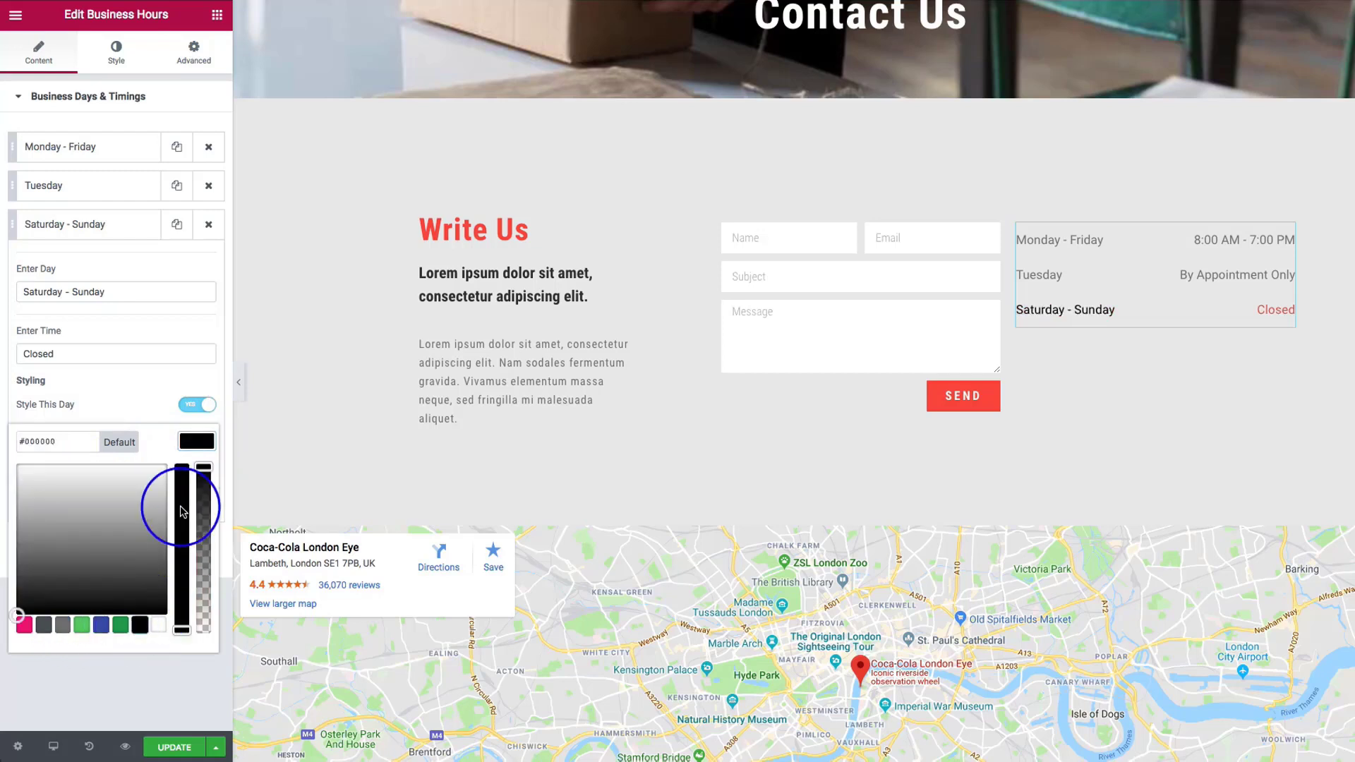
pyautogui.click(183, 445)
pyautogui.click(197, 466)
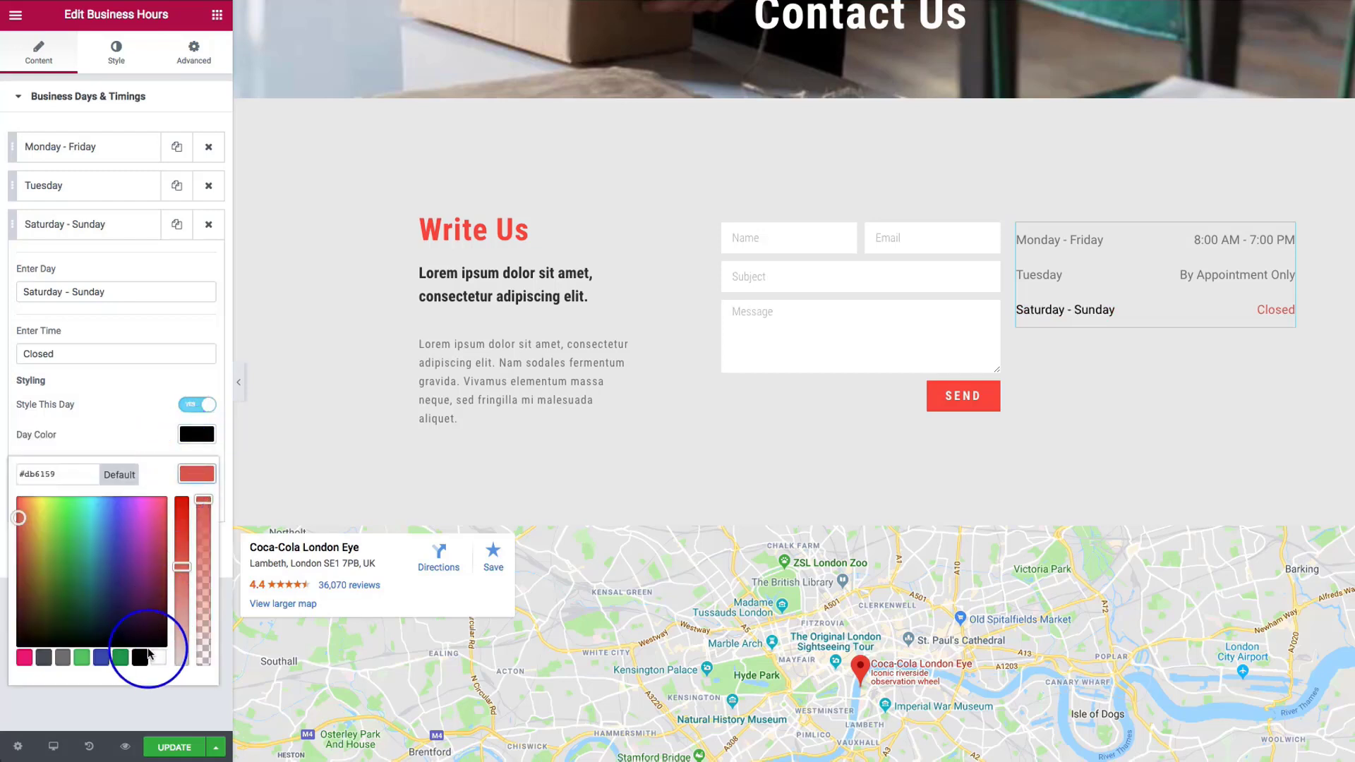
pyautogui.click(141, 658)
pyautogui.click(195, 472)
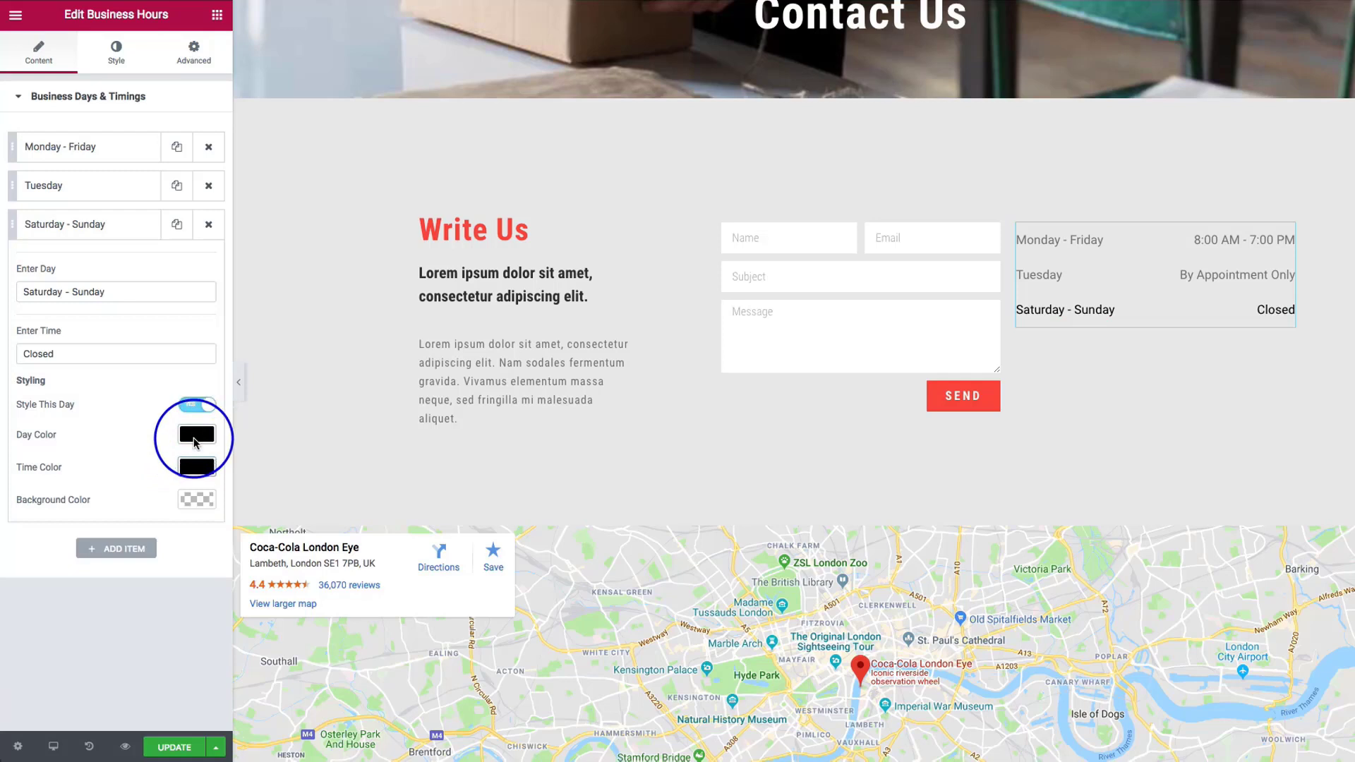
pyautogui.click(196, 434)
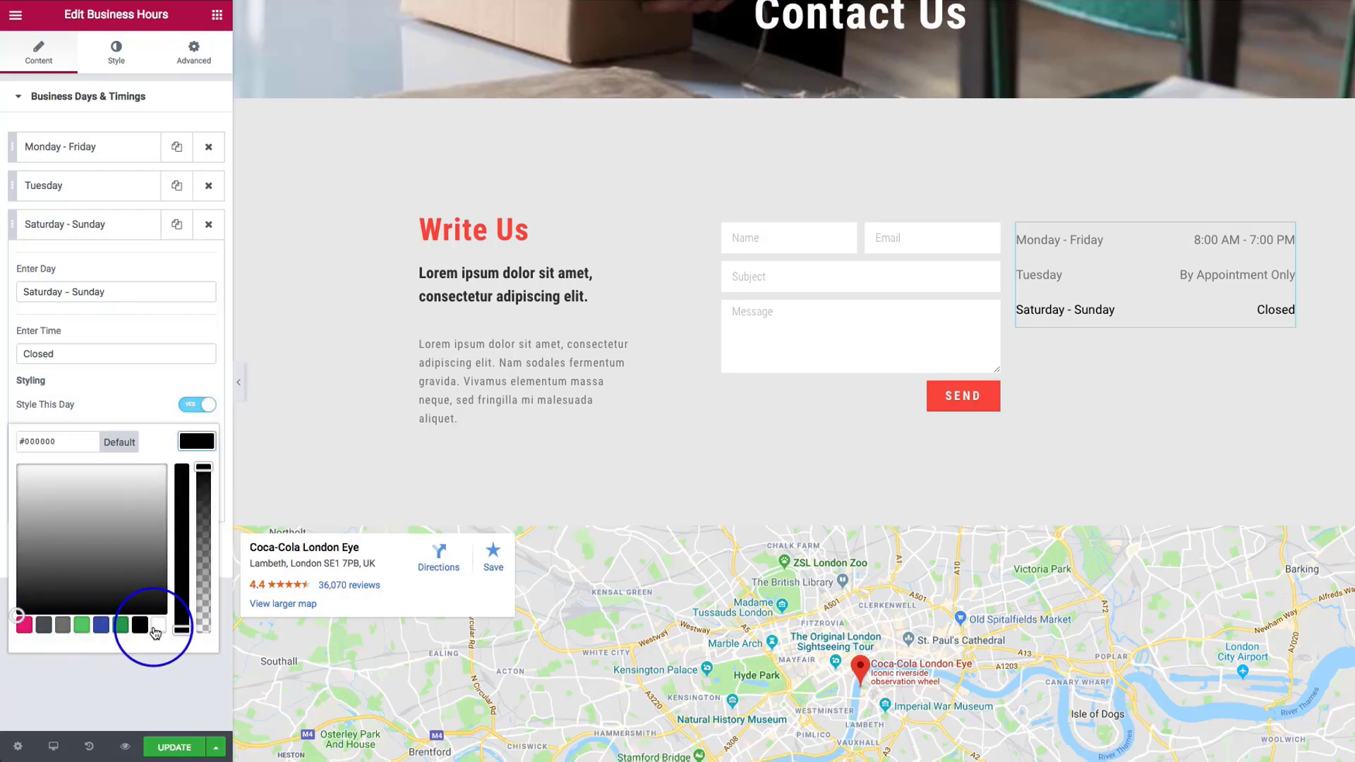
pyautogui.click(158, 626)
pyautogui.click(197, 441)
pyautogui.click(195, 467)
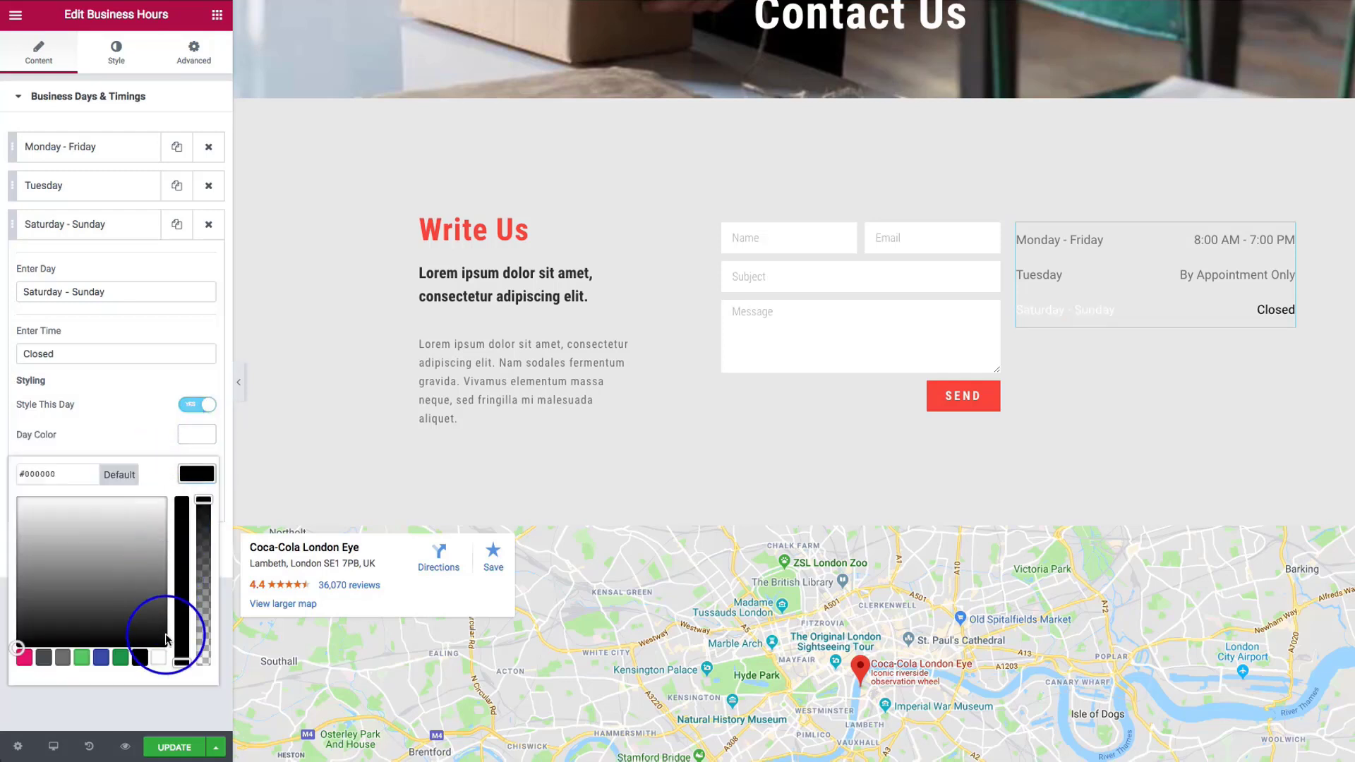
pyautogui.click(159, 658)
pyautogui.click(196, 470)
# Give the Saturday - Sunday row a red background colour
pyautogui.click(196, 500)
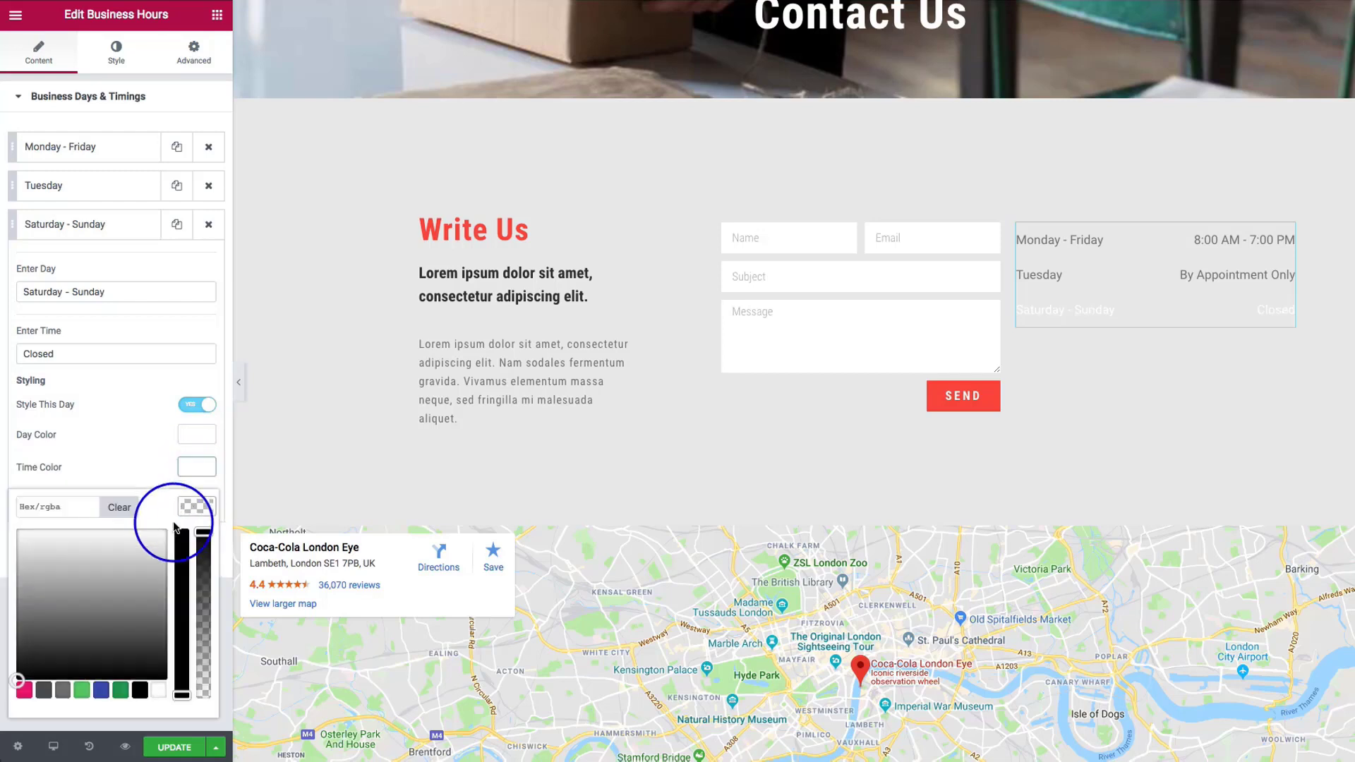
pyautogui.click(100, 621)
pyautogui.moveTo(152, 565)
pyautogui.mouseDown()
pyautogui.moveTo(165, 528)
pyautogui.moveTo(203, 569)
pyautogui.moveTo(203, 622)
pyautogui.moveTo(204, 601)
pyautogui.mouseUp()
pyautogui.click(159, 660)
pyautogui.click(181, 561)
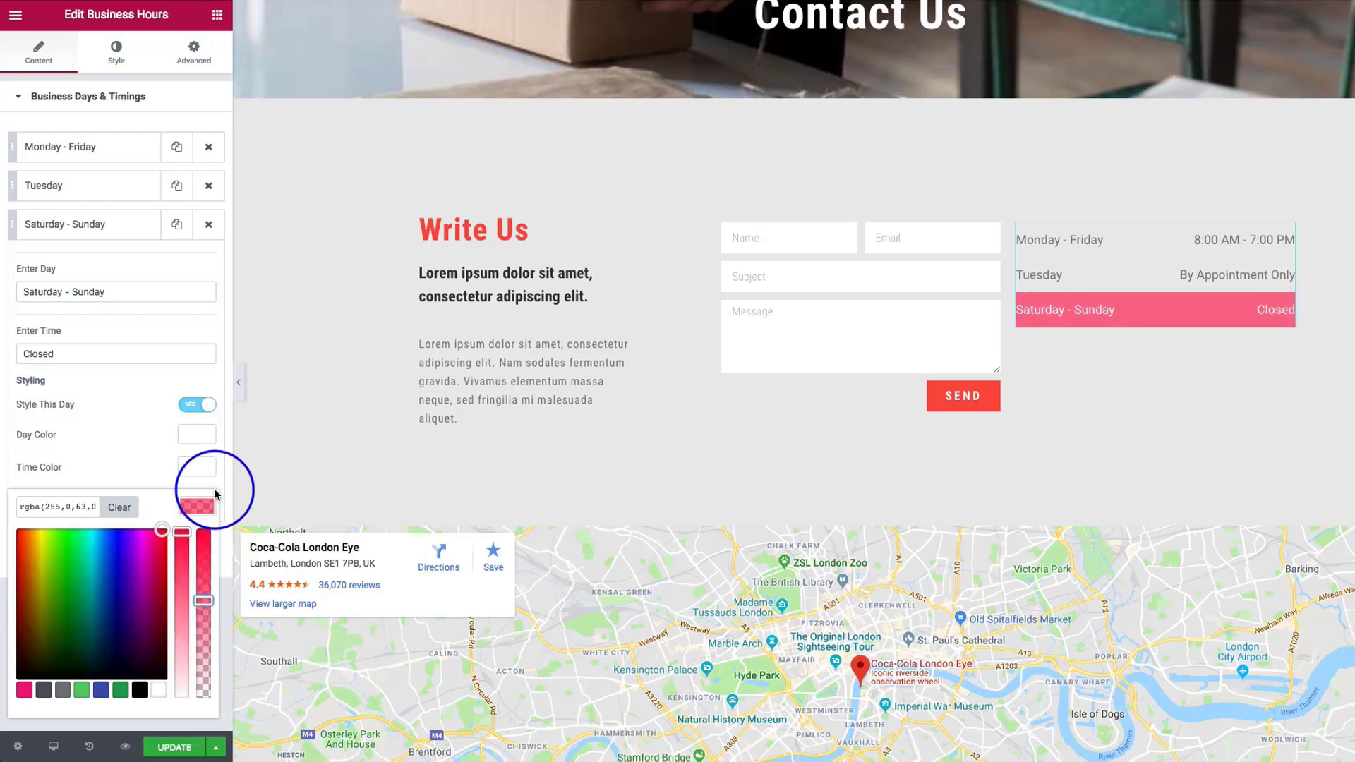
pyautogui.click(146, 433)
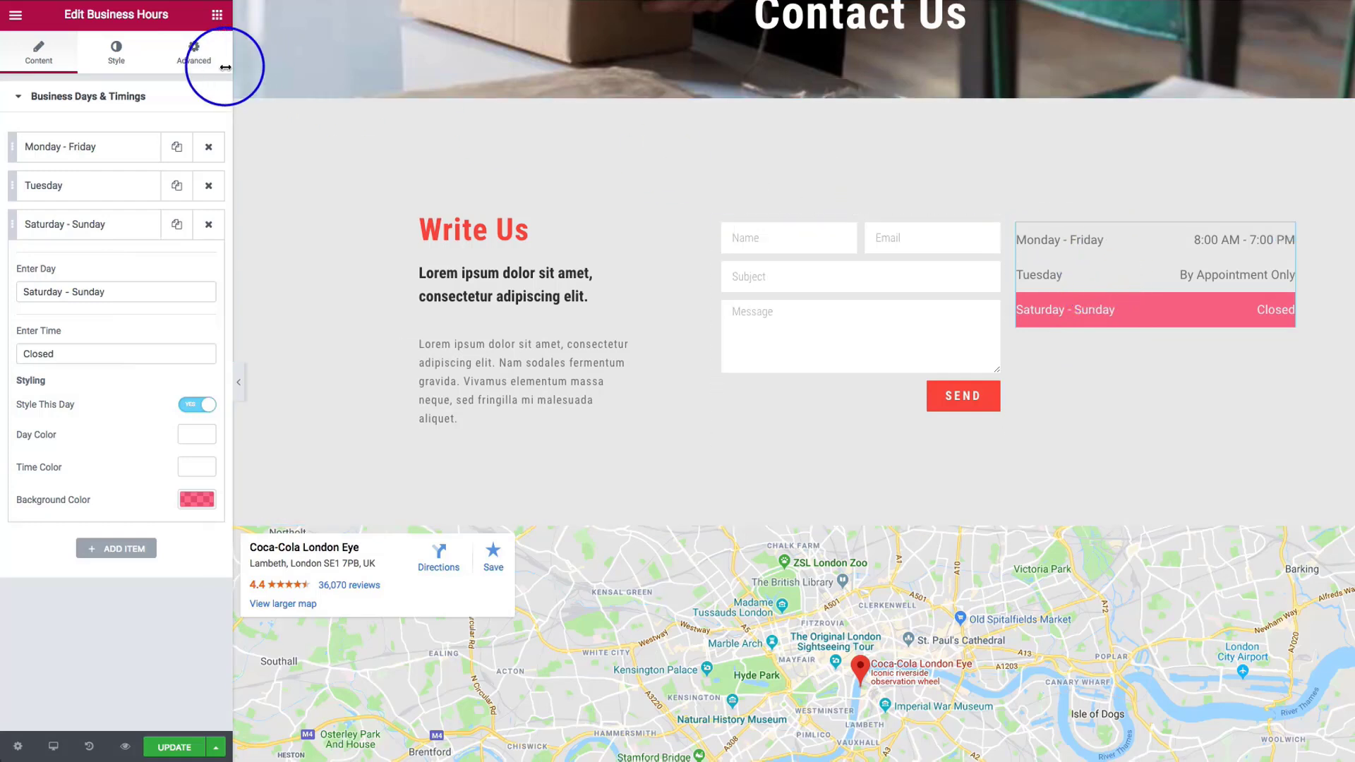
pyautogui.click(119, 49)
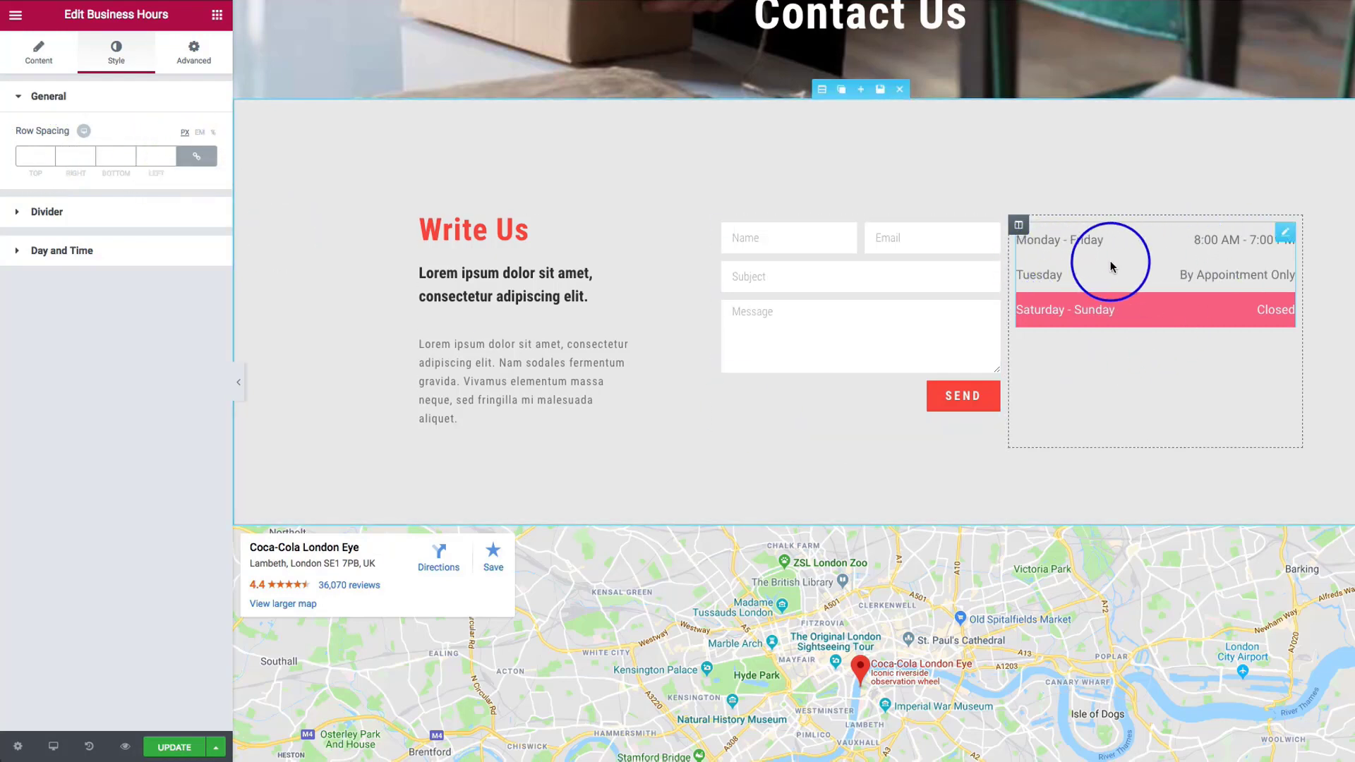
# Unlink Row Spacing and enter an initial value on all four sides
pyautogui.click(196, 157)
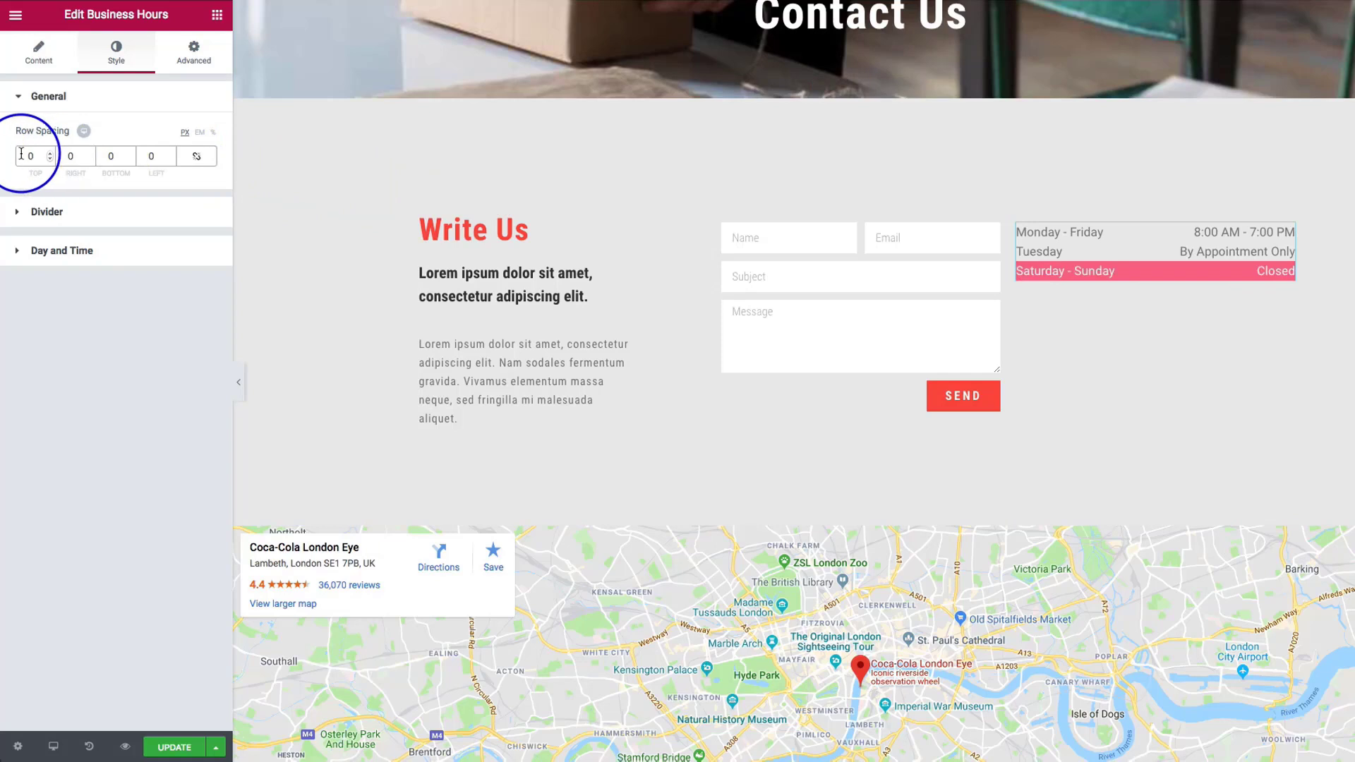
pyautogui.click(22, 156)
pyautogui.write('1')
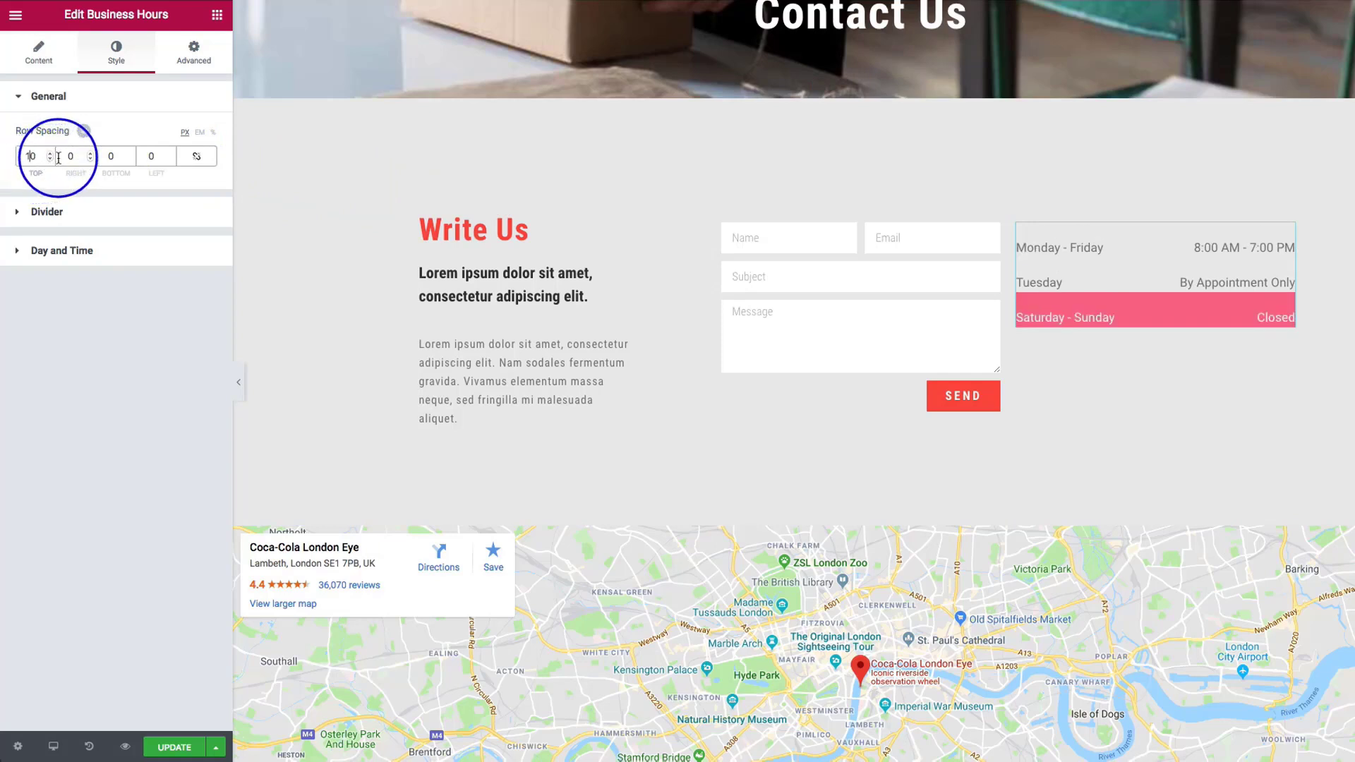
pyautogui.click(110, 156)
pyautogui.write('1')
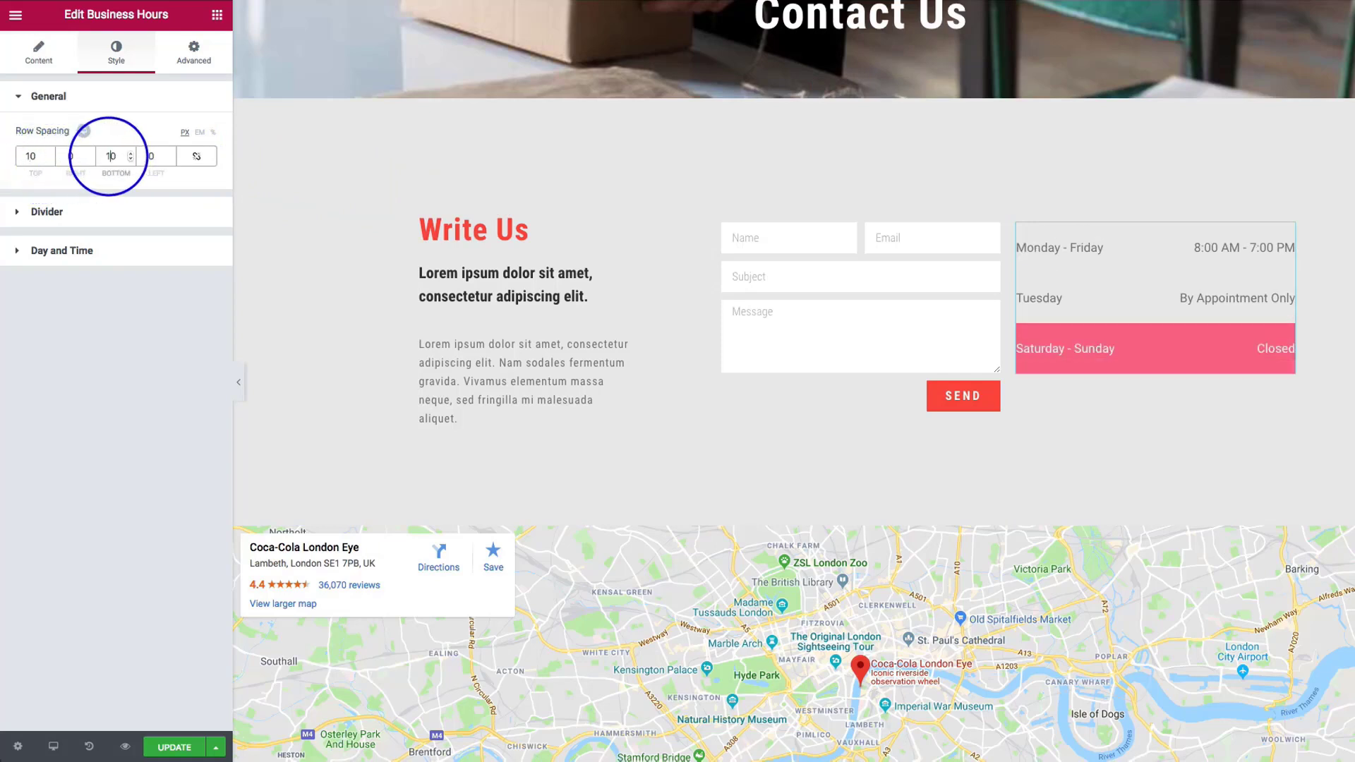
pyautogui.click(69, 156)
pyautogui.write('1')
pyautogui.click(150, 156)
pyautogui.write('1')
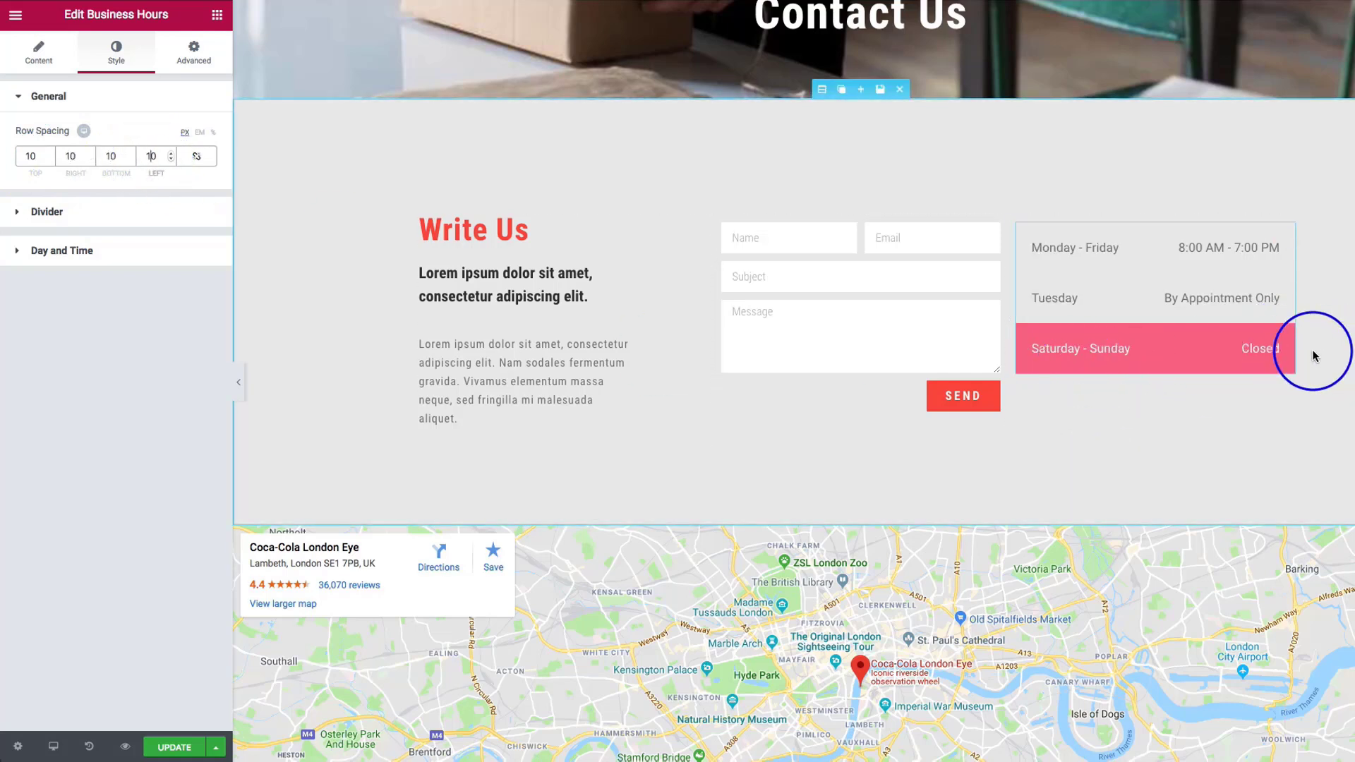
# Clear the bottom spacing and set the top spacing to 5
pyautogui.click(104, 156)
pyautogui.press('BackSpace')
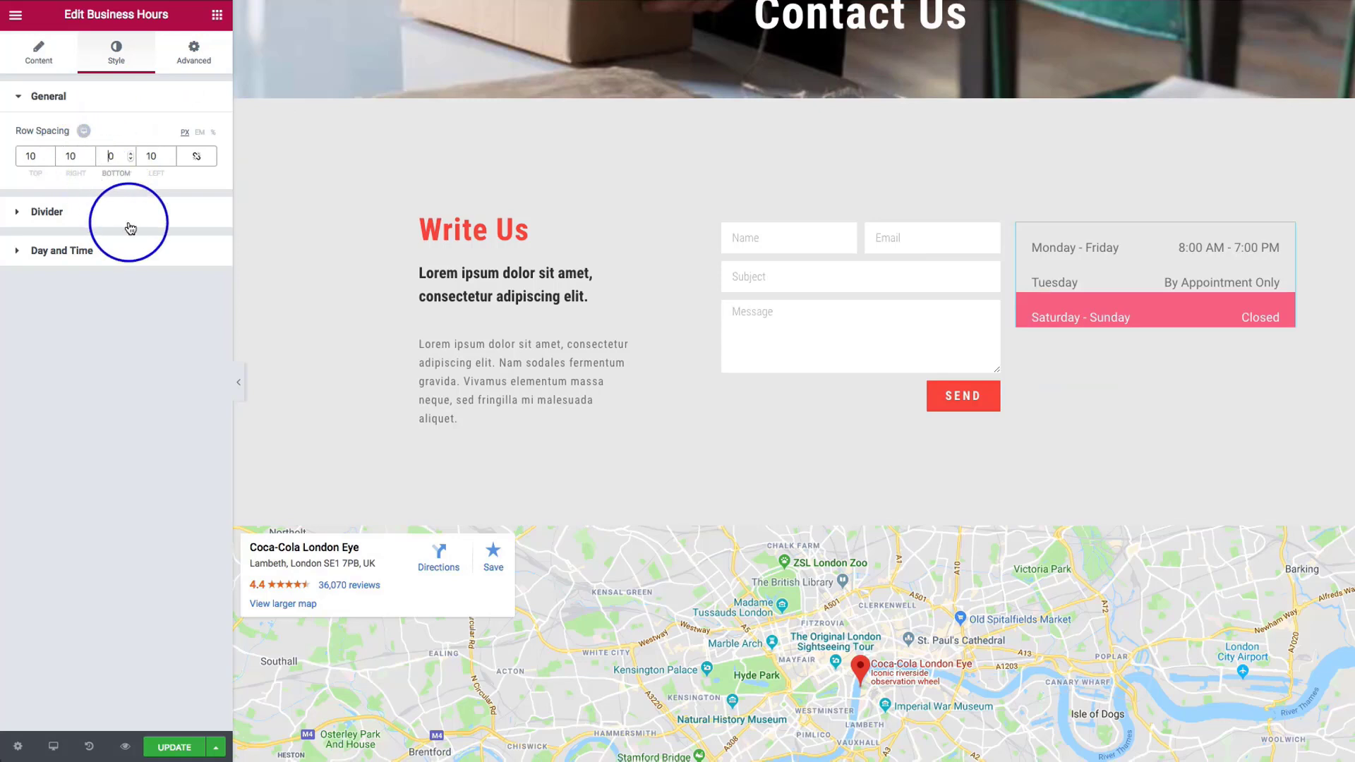
pyautogui.click(29, 157)
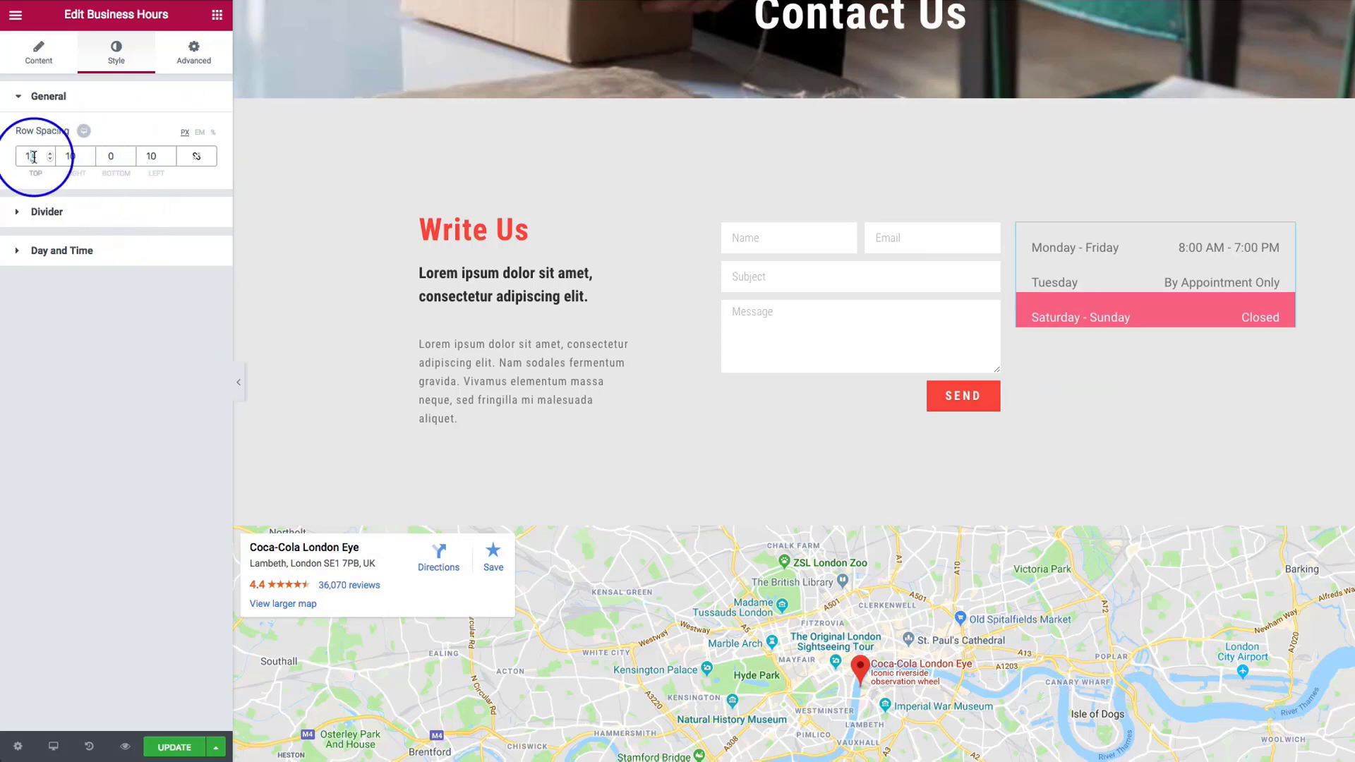
pyautogui.write('5')
pyautogui.press('Tab')
pyautogui.press('Tab')
pyautogui.write('5')
pyautogui.press('Tab')
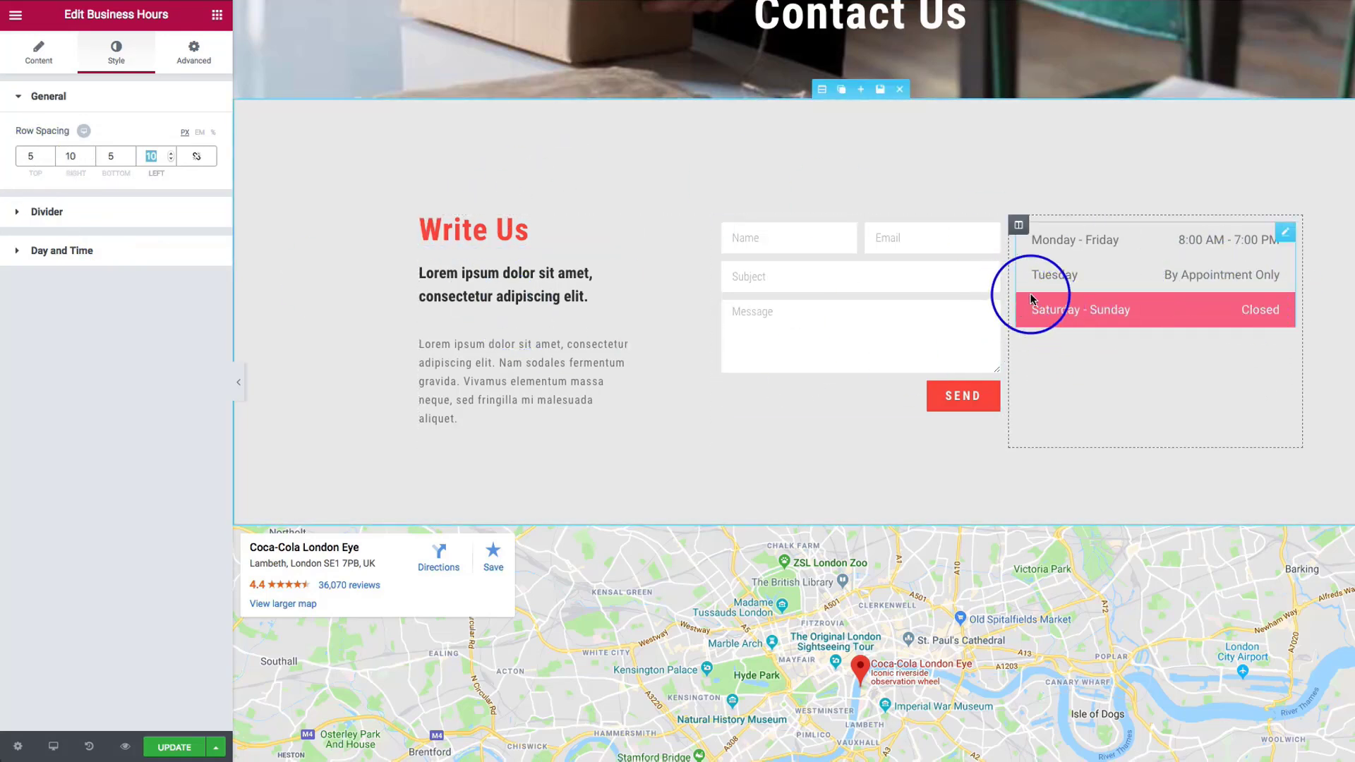
# Reselect the widget and finish the spacing with right 10 and bottom 05
pyautogui.doubleClick(77, 157)
pyautogui.write('0')
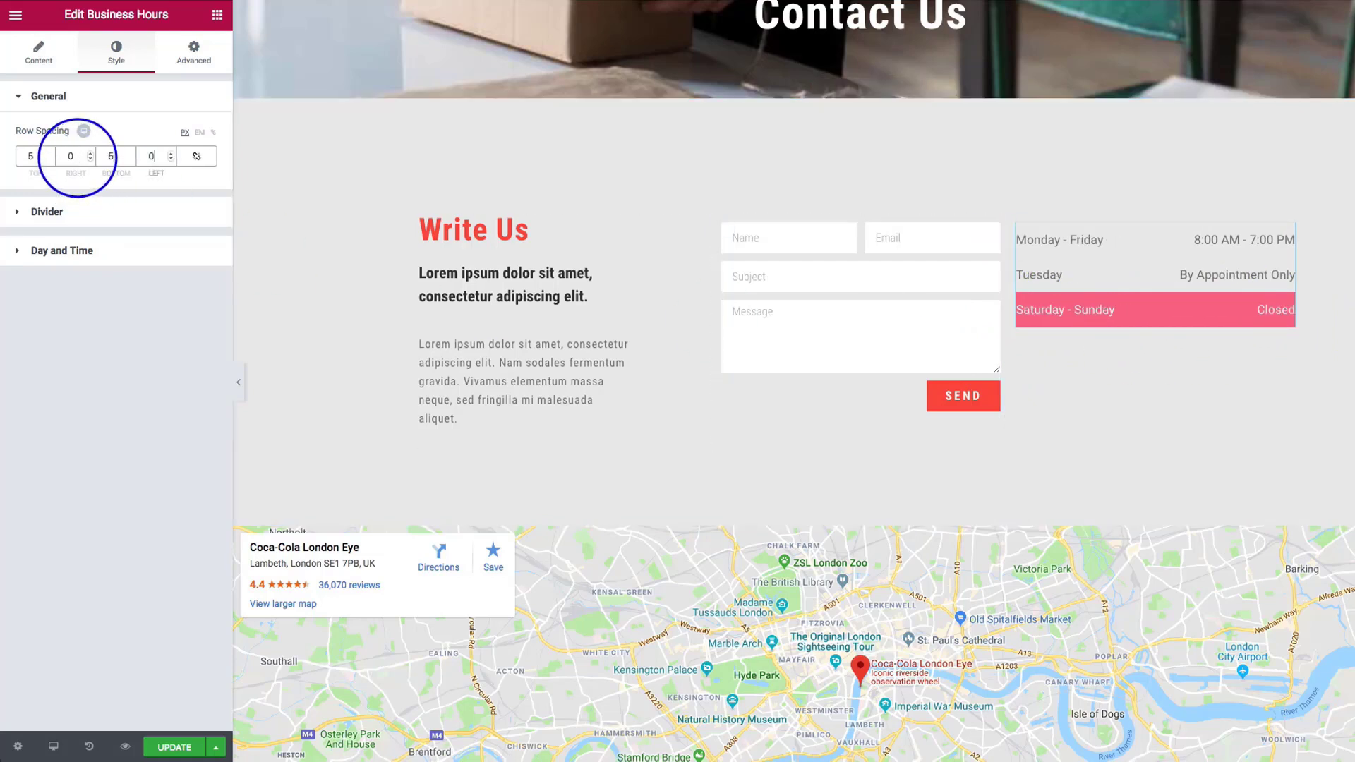
pyautogui.moveTo(926, 287); pyautogui.dragTo(1144, 364)
pyautogui.click(1018, 225)
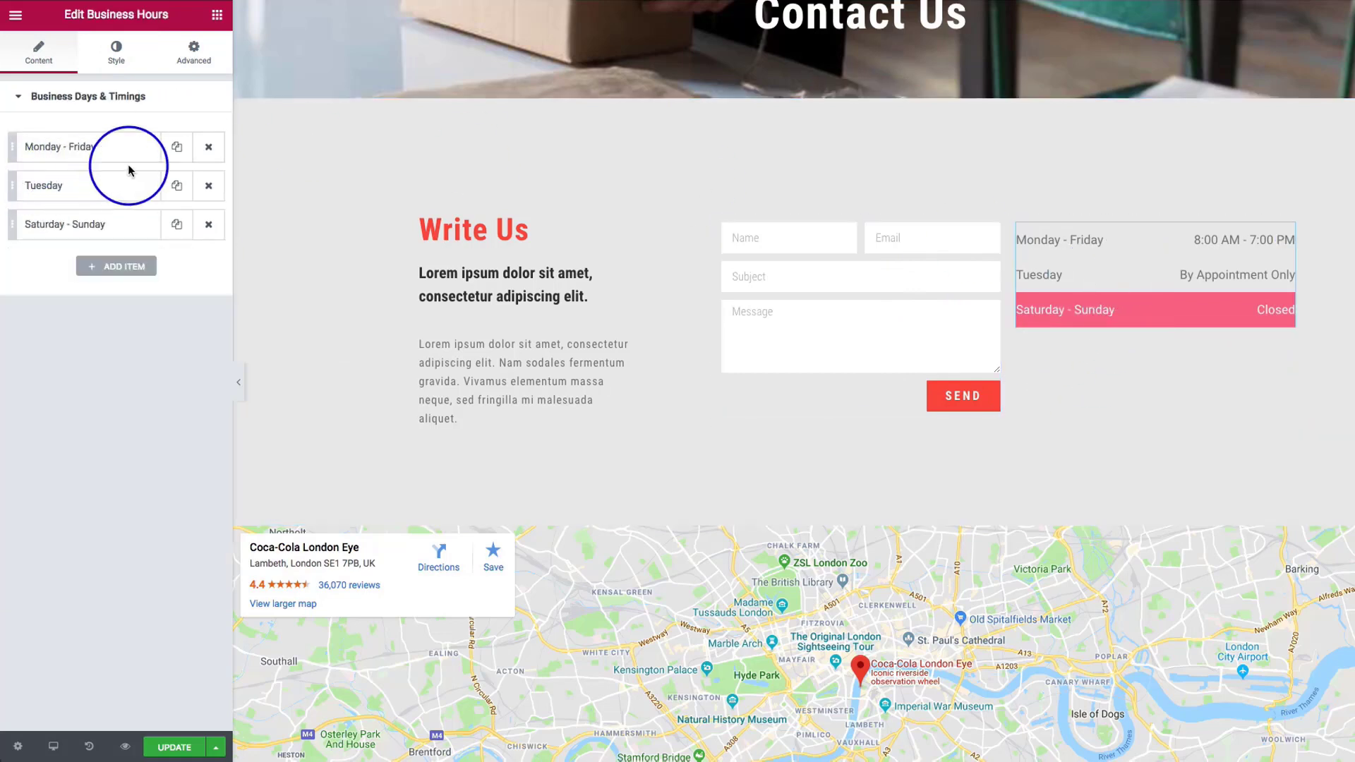
pyautogui.click(115, 50)
pyautogui.write('10')
pyautogui.press('Tab')
pyautogui.write('0')
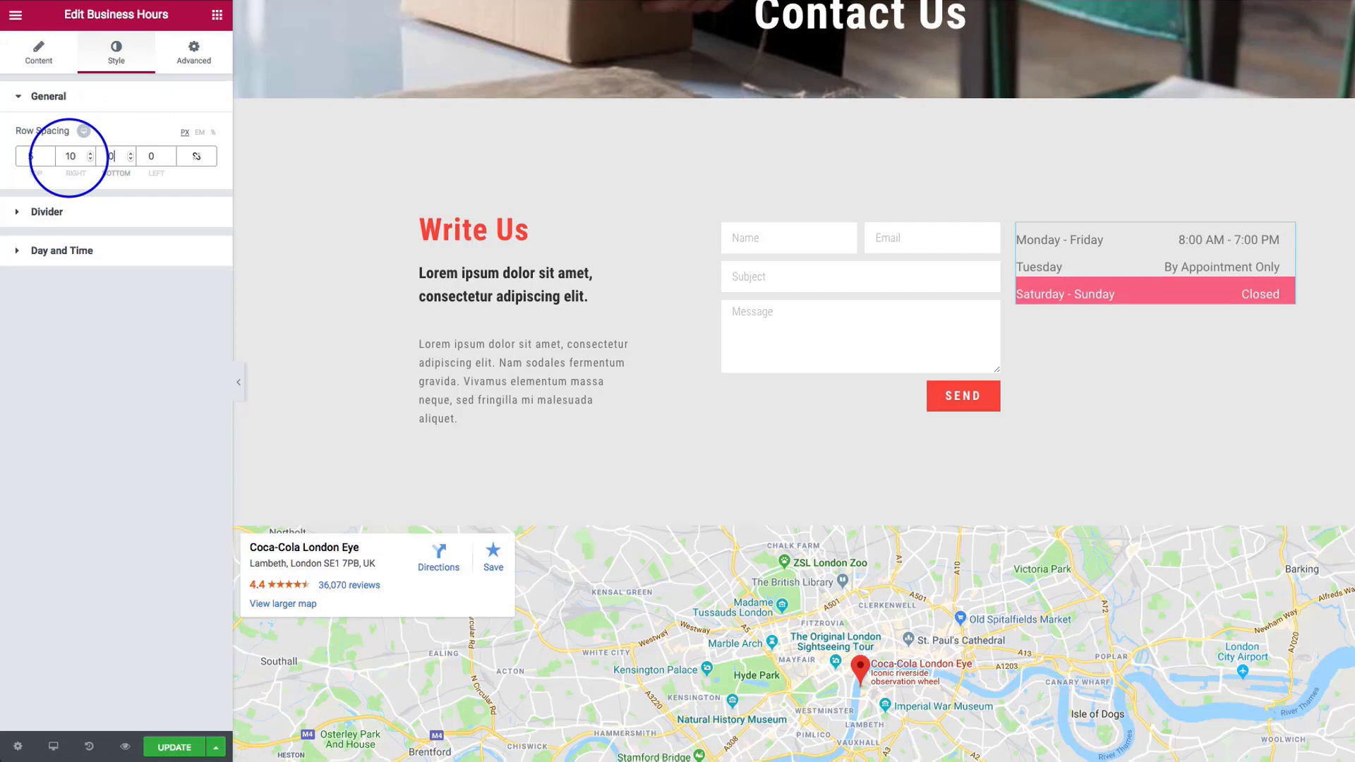
pyautogui.write('5')
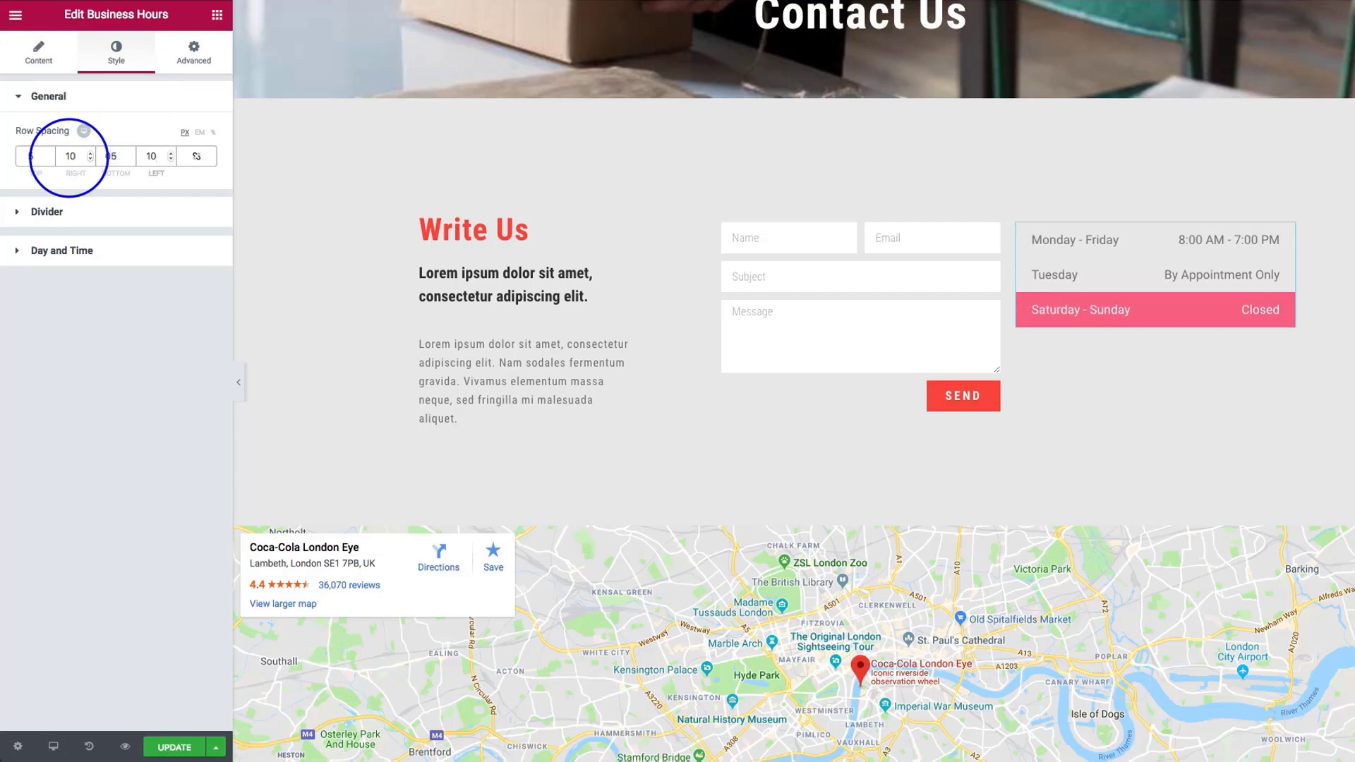
pyautogui.click(90, 211)
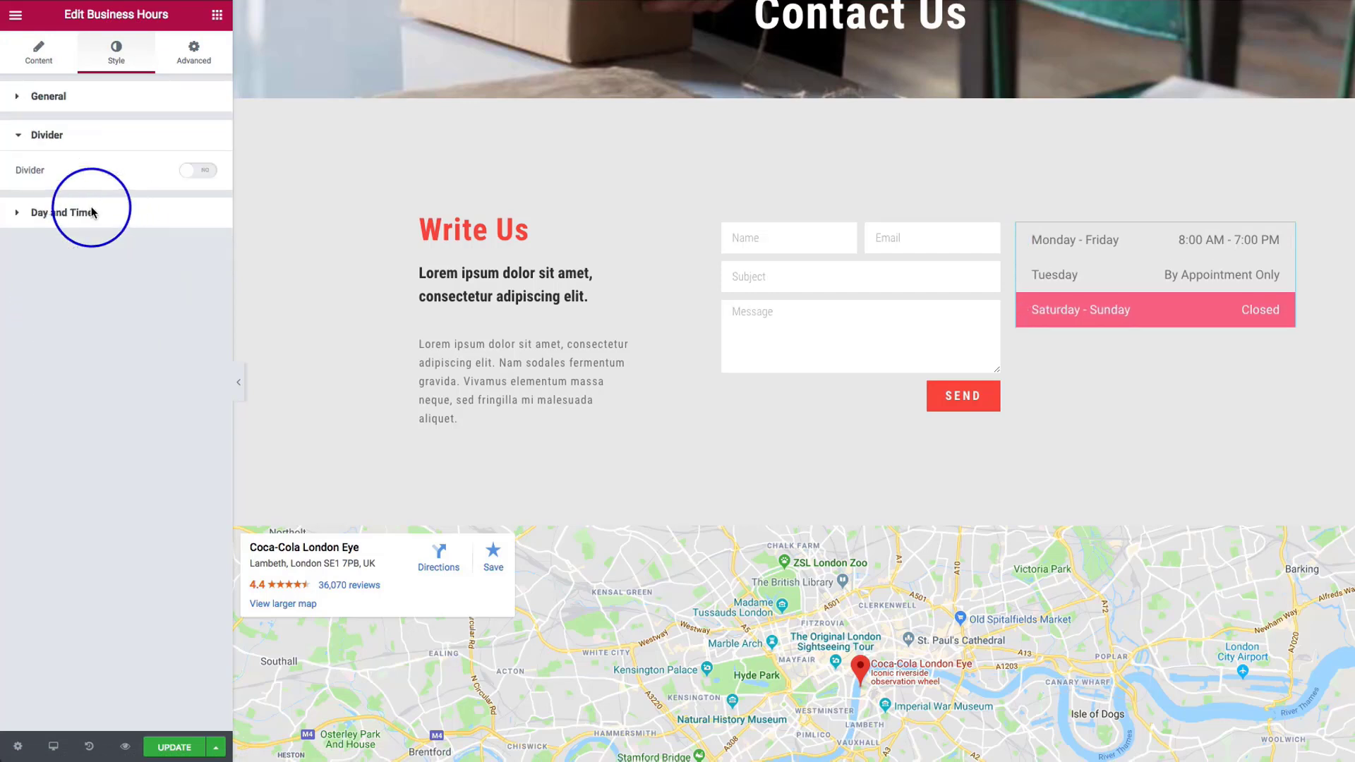
# Turn the divider on, then add four extra day entries and remove them again
pyautogui.click(200, 171)
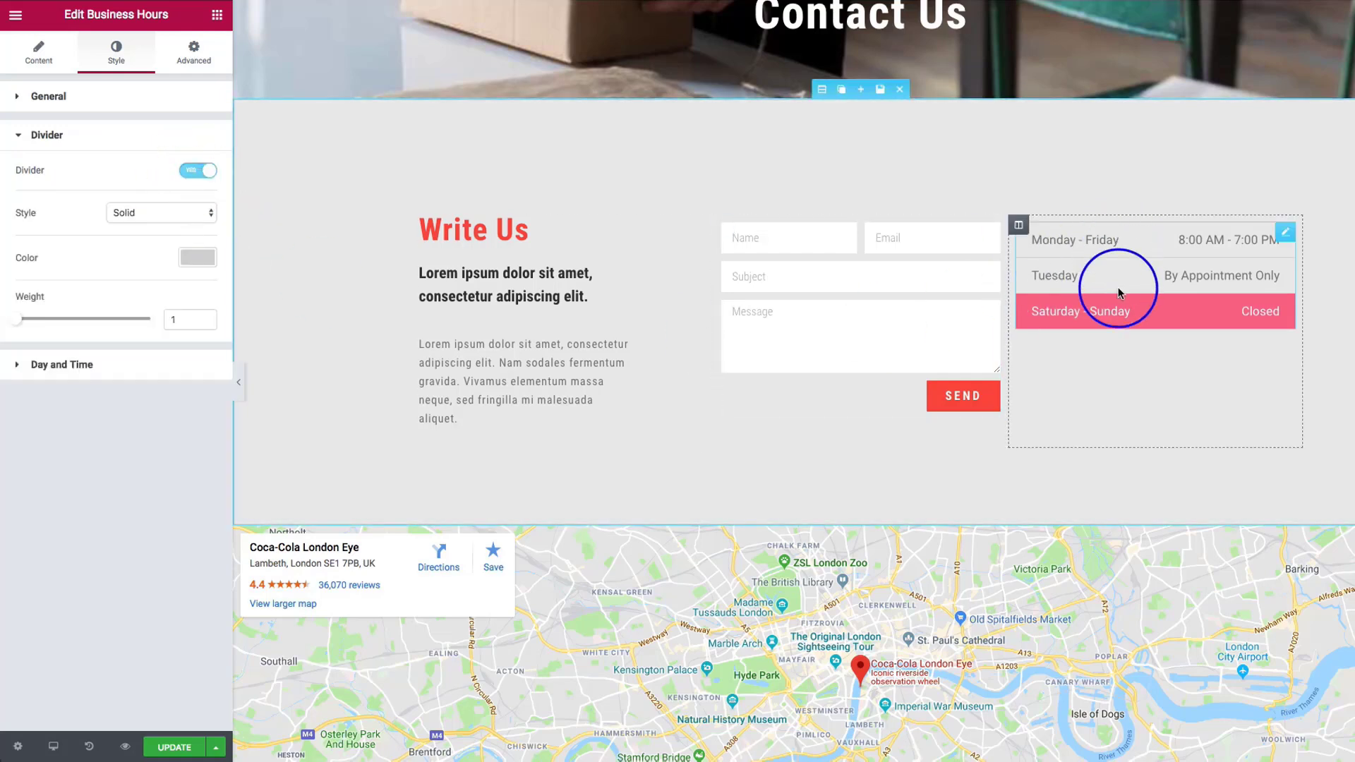
pyautogui.click(36, 52)
pyautogui.click(115, 265)
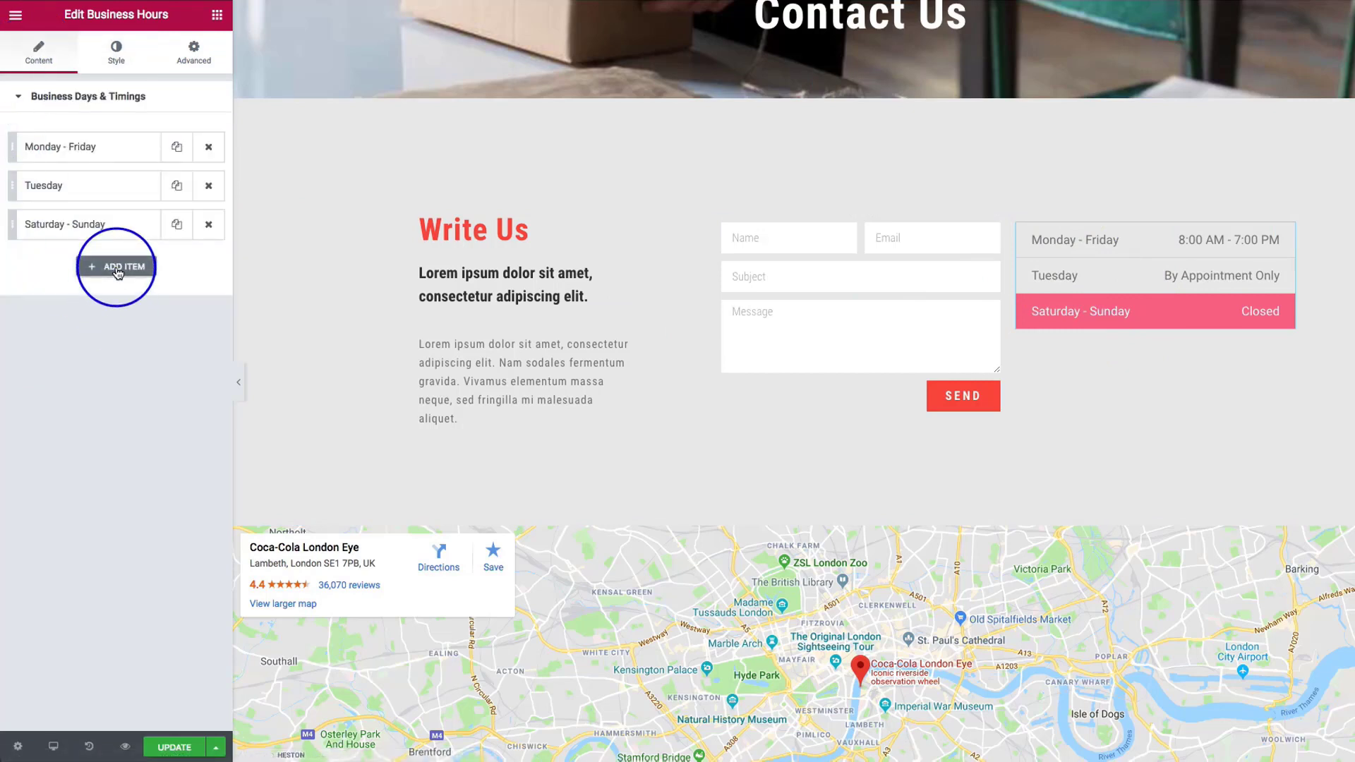
pyautogui.click(108, 312)
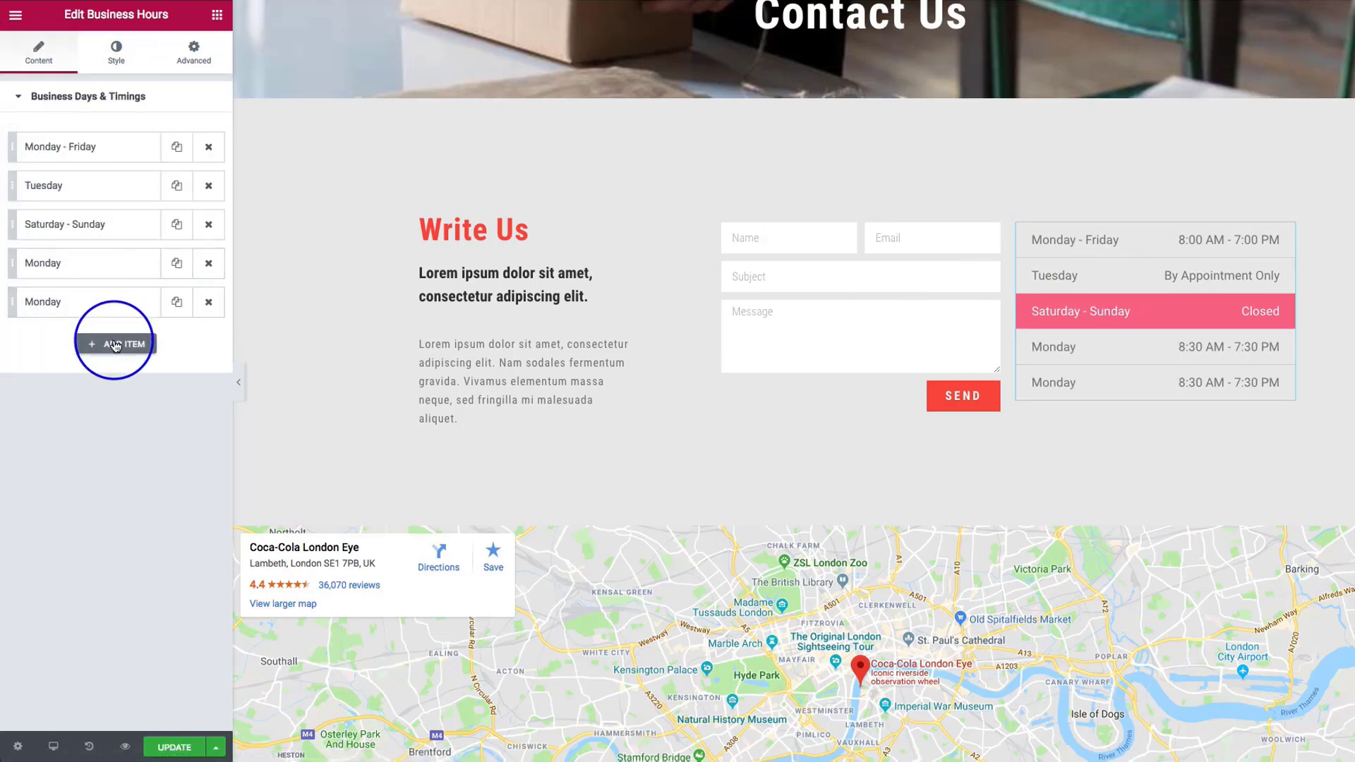
pyautogui.click(115, 343)
pyautogui.click(123, 383)
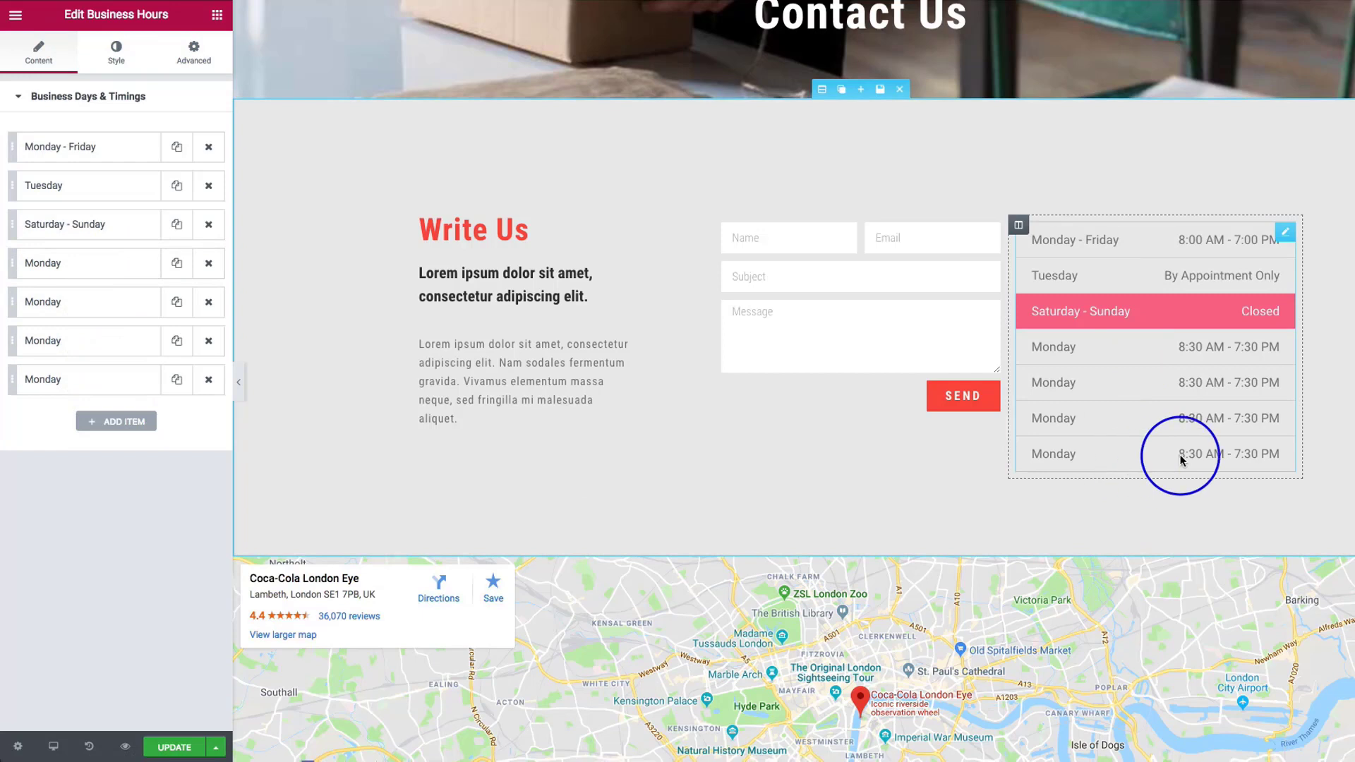
pyautogui.click(208, 264)
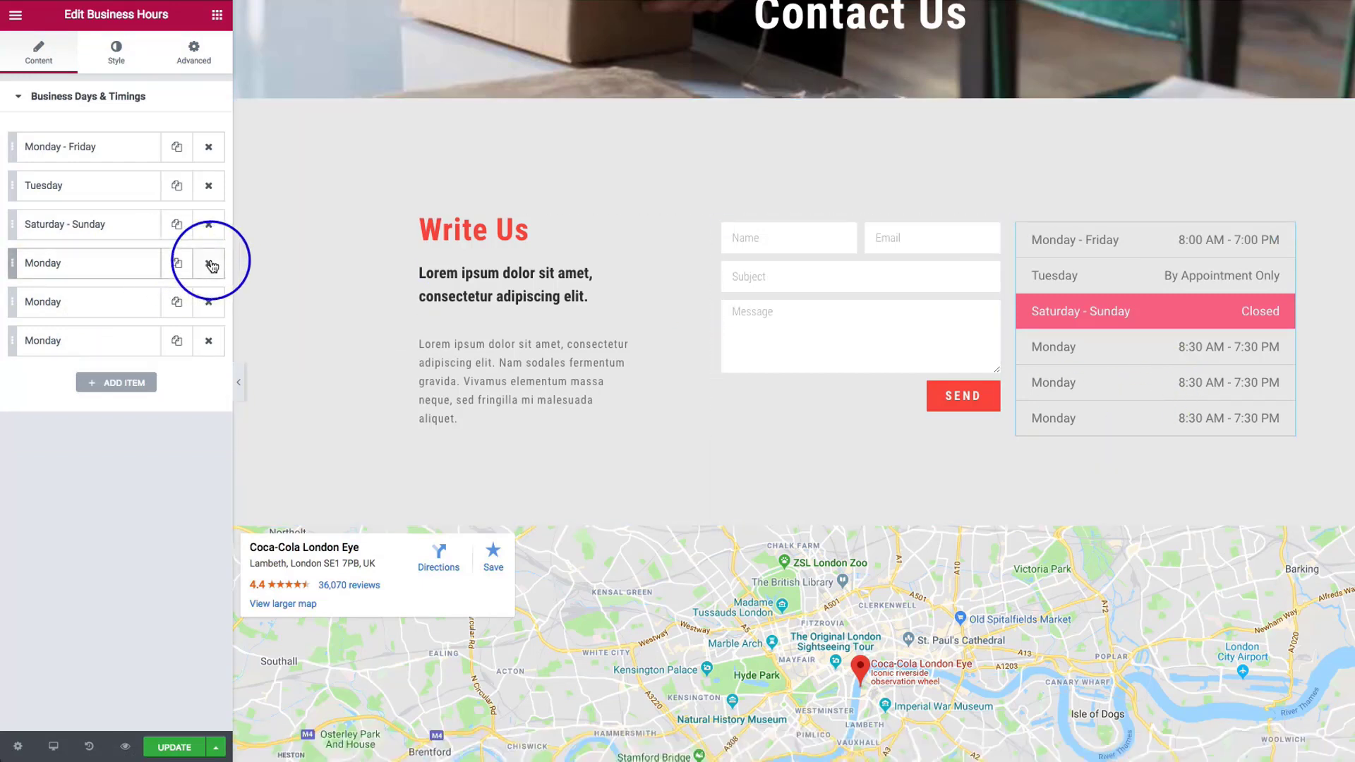
pyautogui.click(207, 263)
pyautogui.click(208, 263)
pyautogui.click(207, 264)
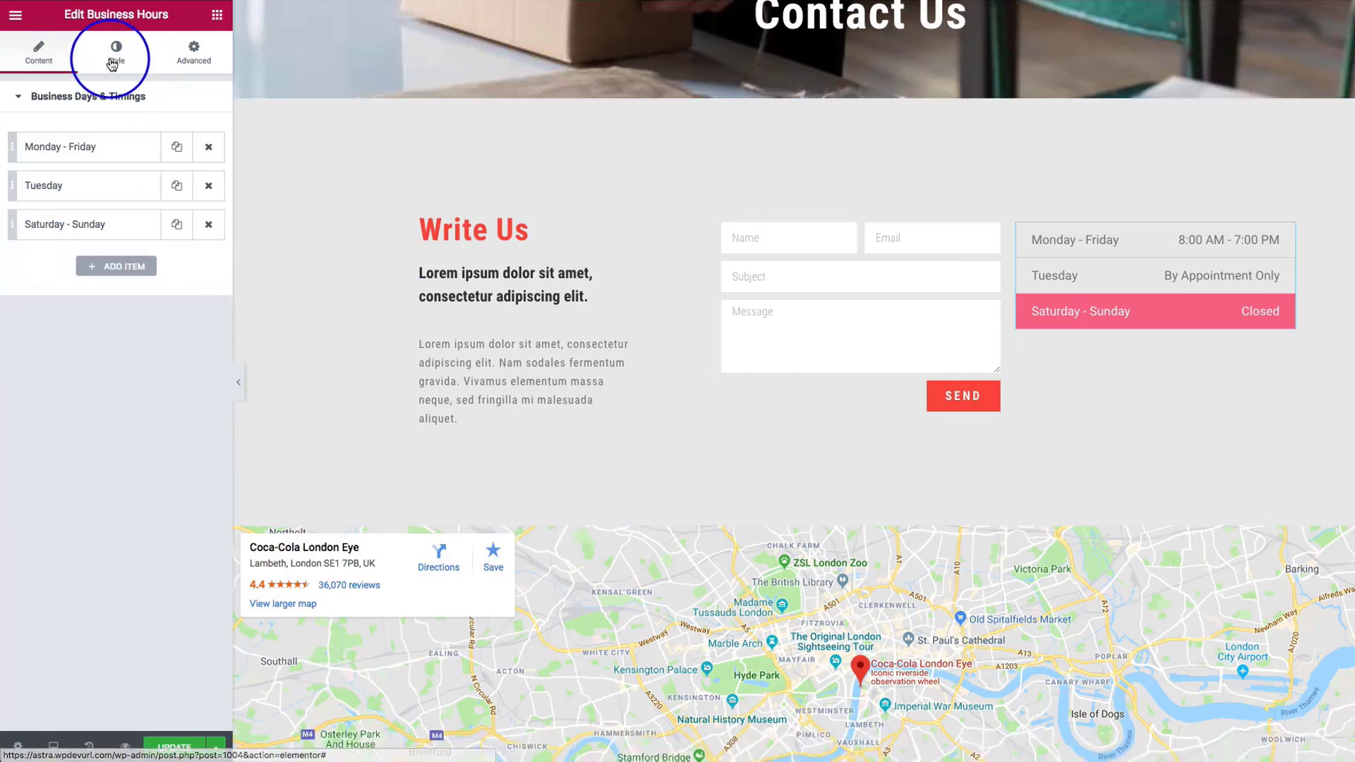
# Set the divider to Solid style, white colour and weight 3
pyautogui.click(114, 53)
pyautogui.click(82, 221)
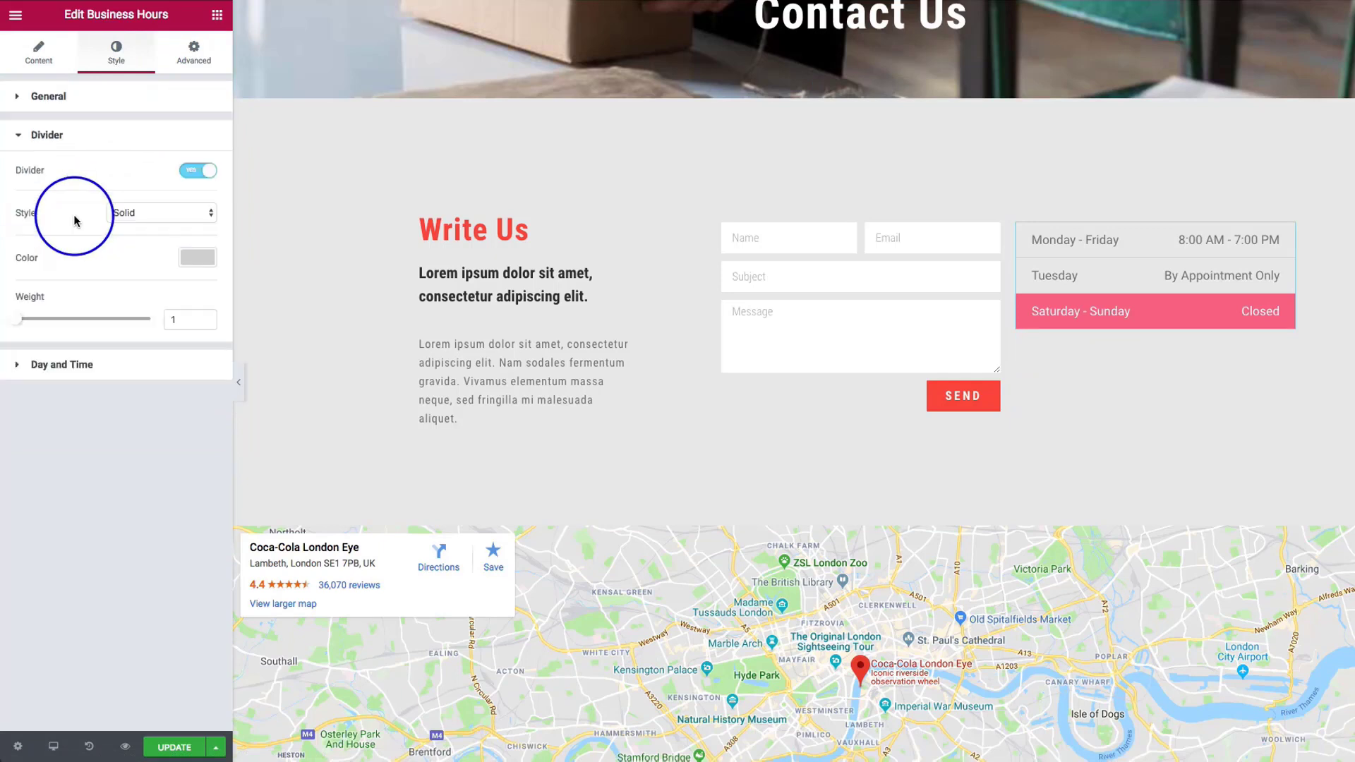
pyautogui.click(159, 216)
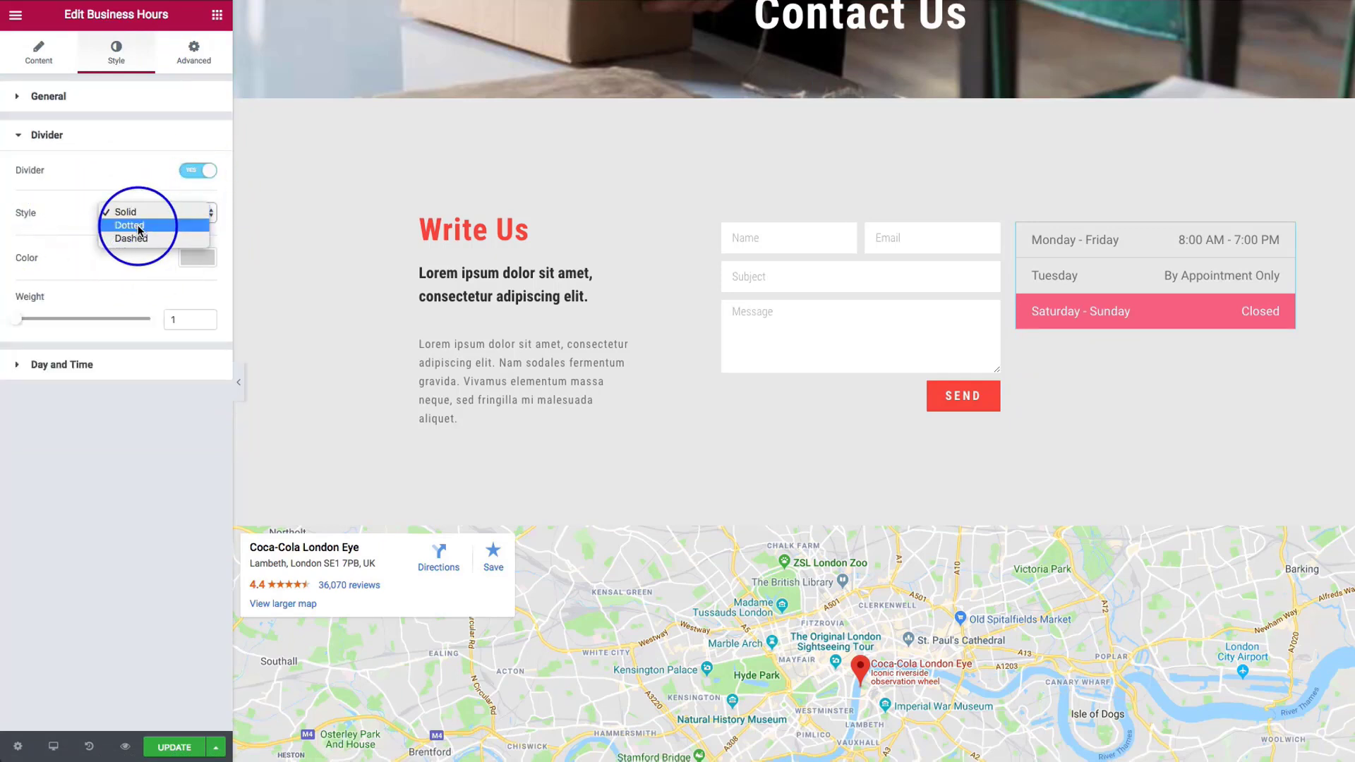
pyautogui.click(93, 228)
pyautogui.click(198, 257)
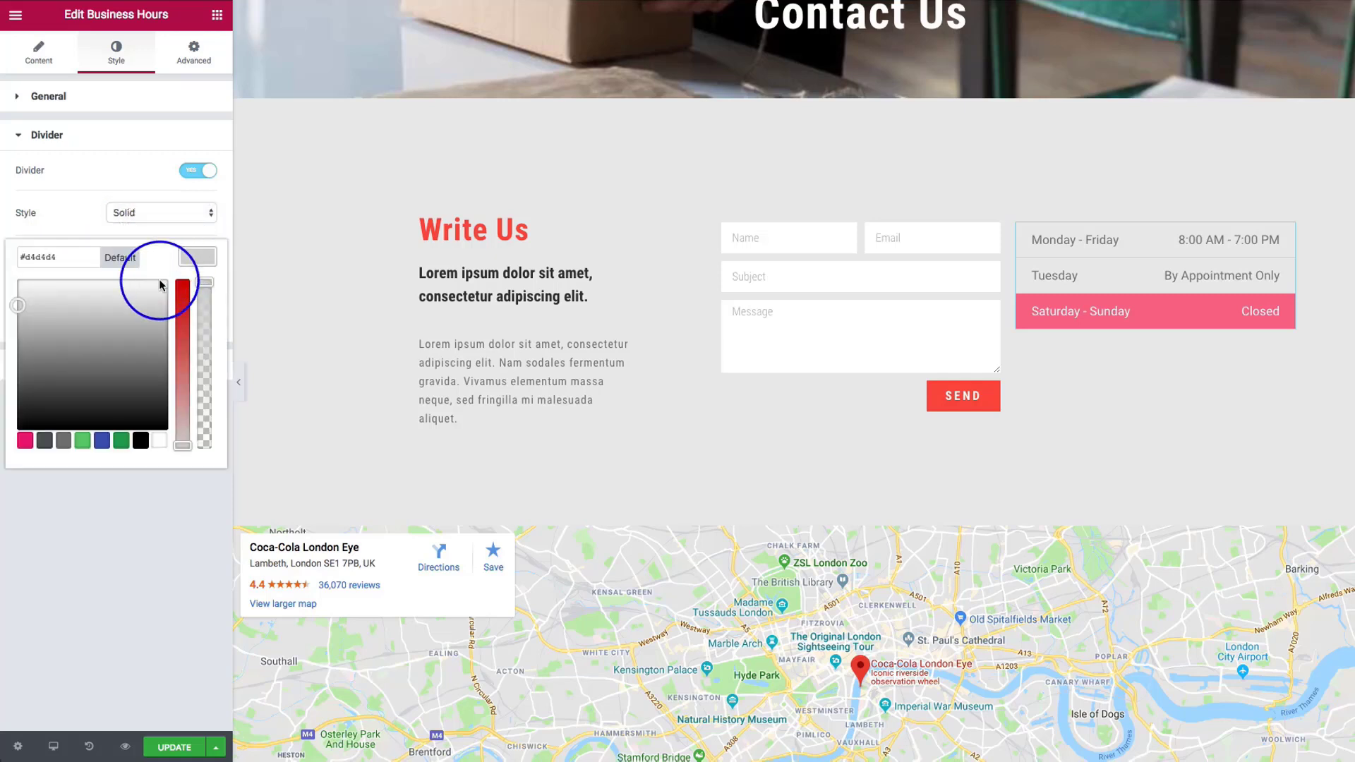
pyautogui.click(162, 443)
pyautogui.click(121, 484)
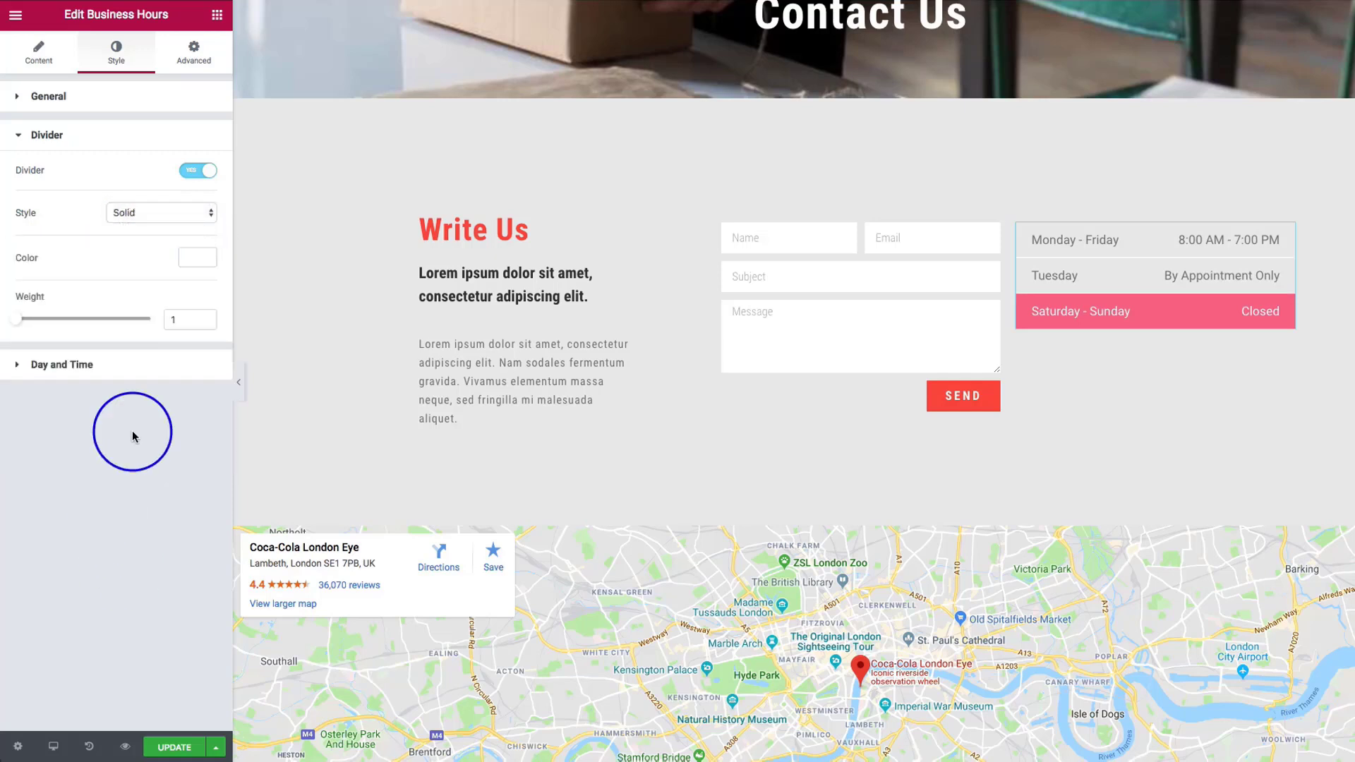
pyautogui.moveTo(20, 323); pyautogui.dragTo(43, 323)
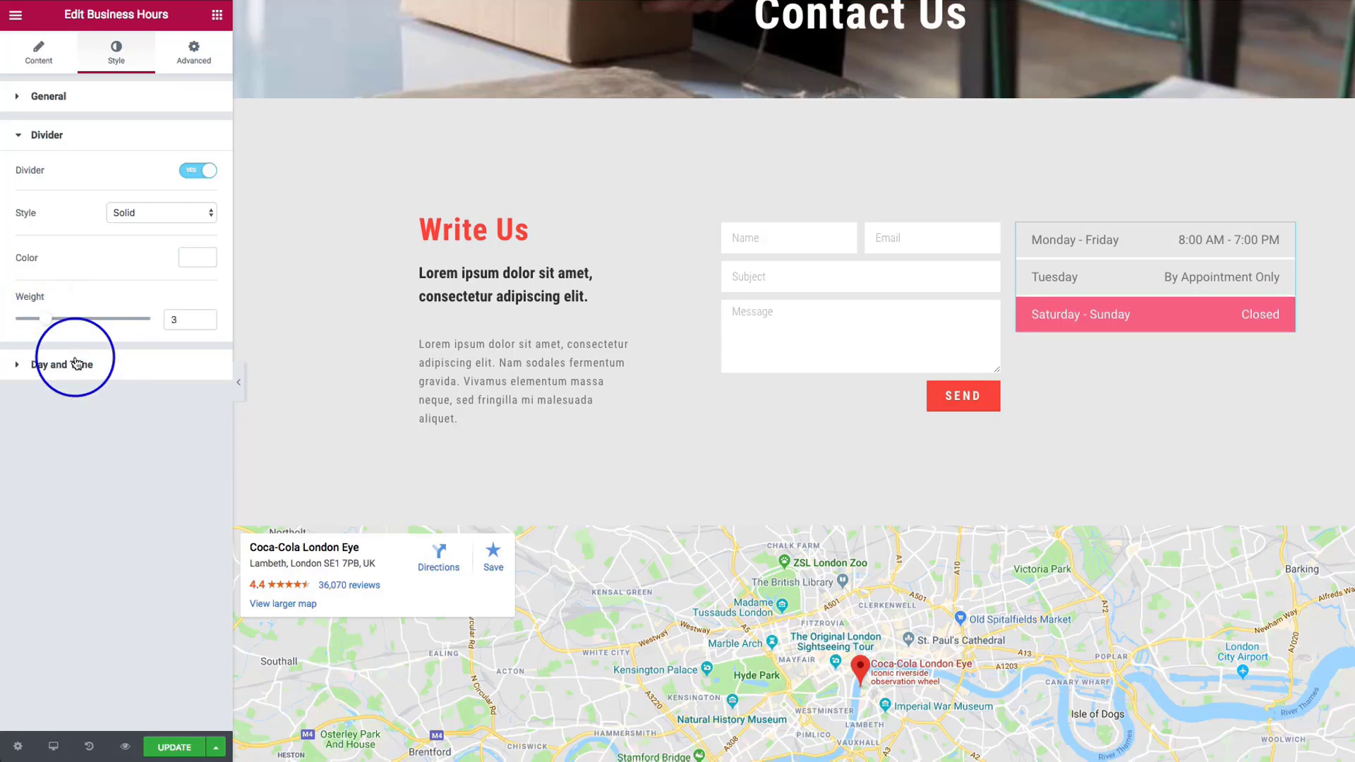
# Try the day-name alignments and set the opening times to align right
pyautogui.click(48, 365)
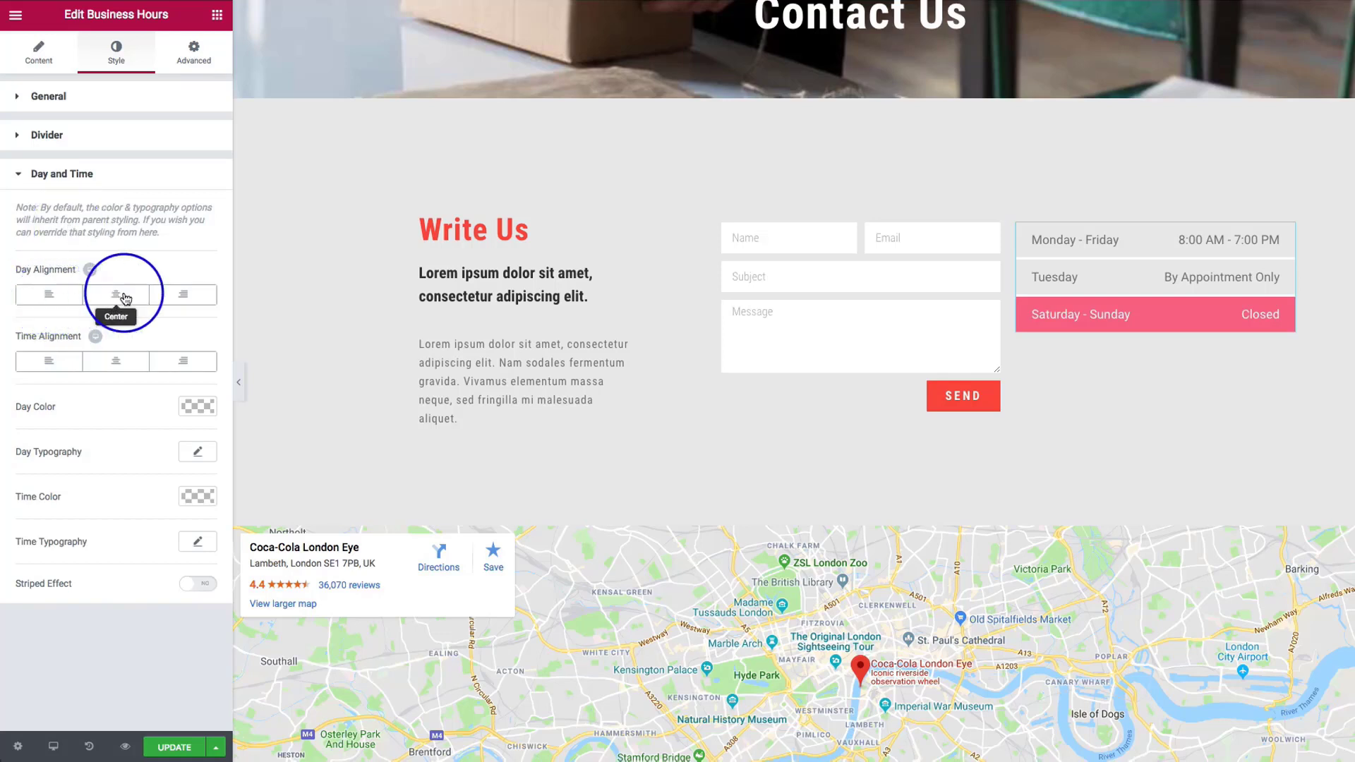
pyautogui.click(49, 295)
pyautogui.click(107, 296)
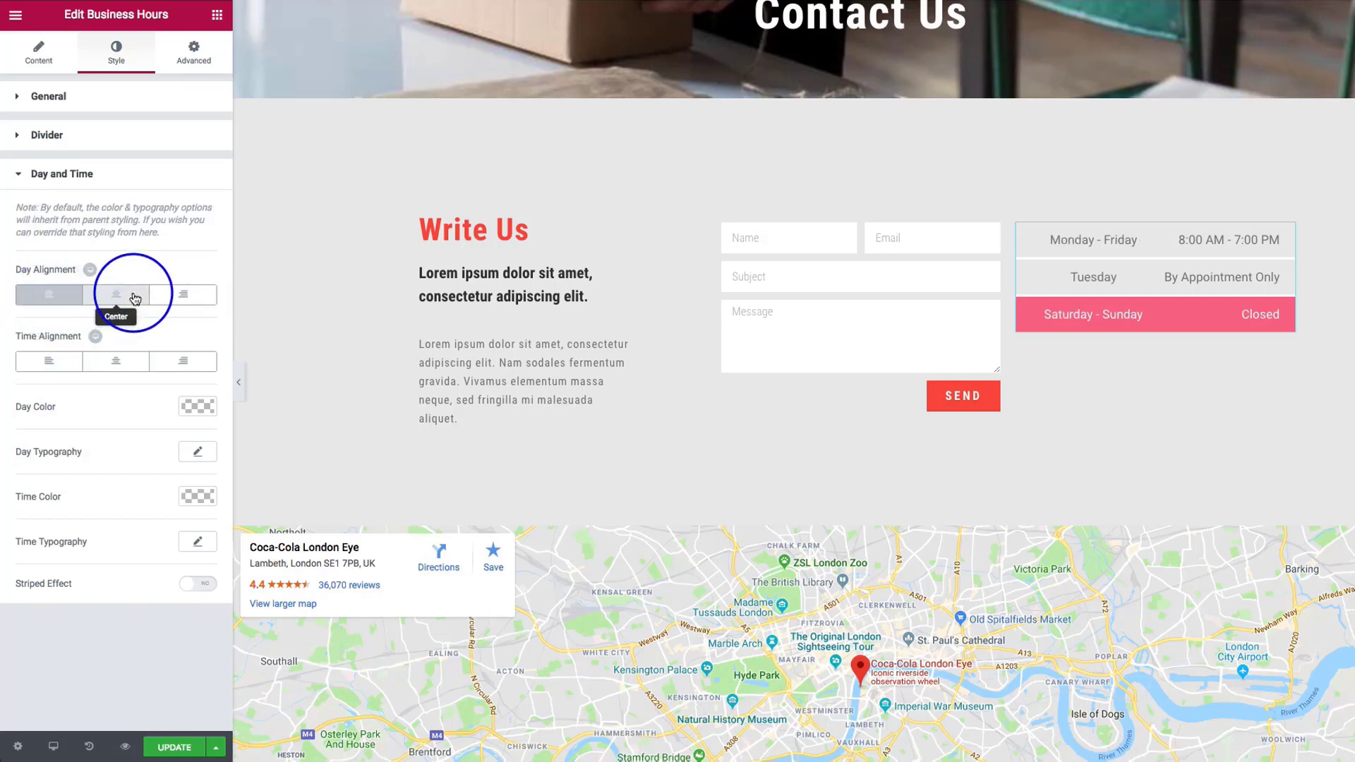
pyautogui.click(183, 295)
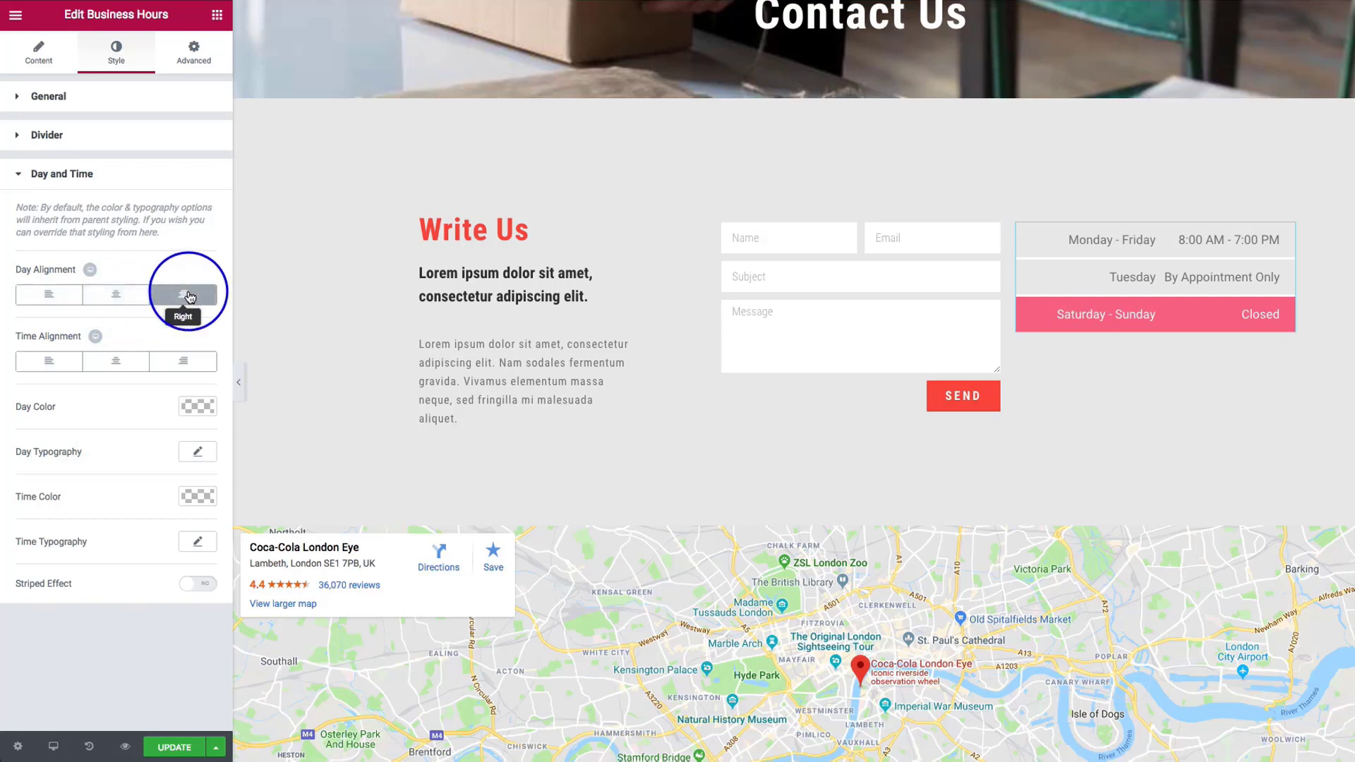
pyautogui.click(51, 365)
pyautogui.click(116, 363)
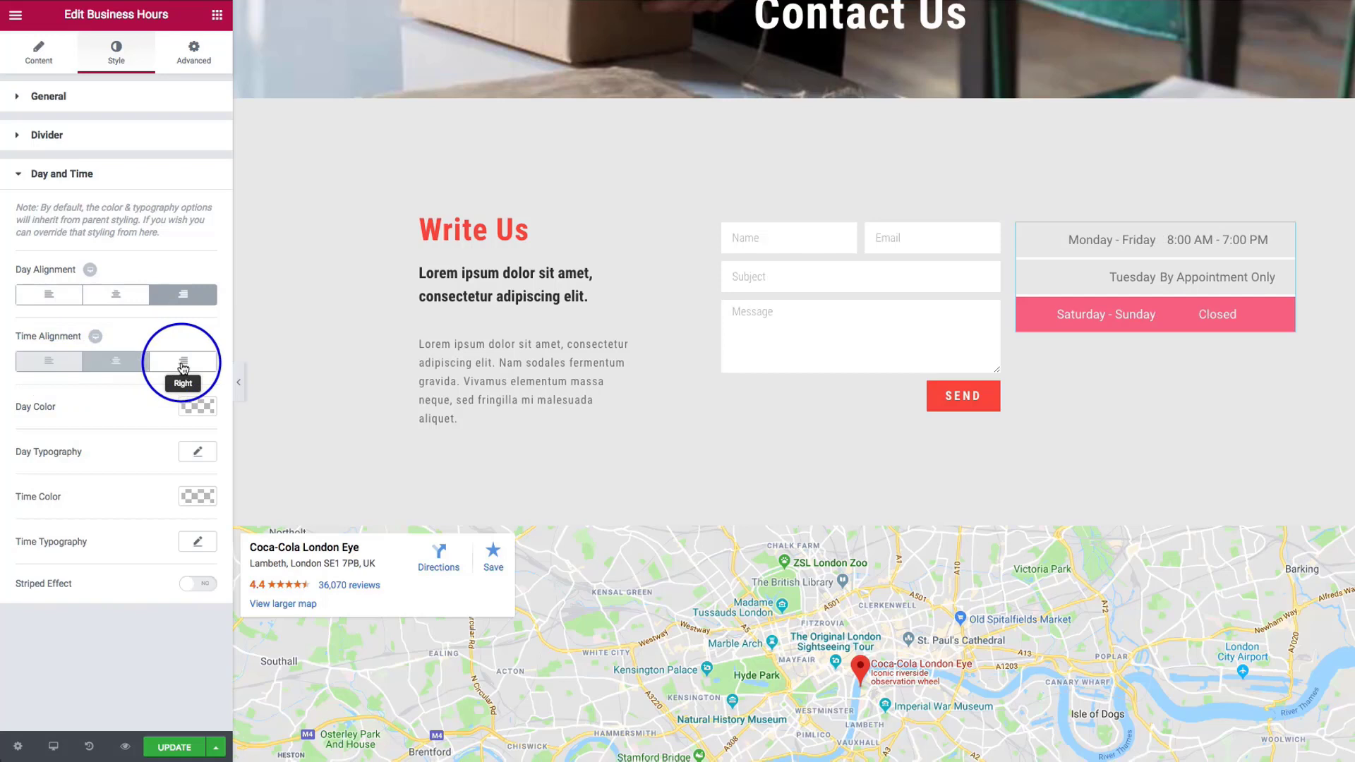
pyautogui.click(195, 368)
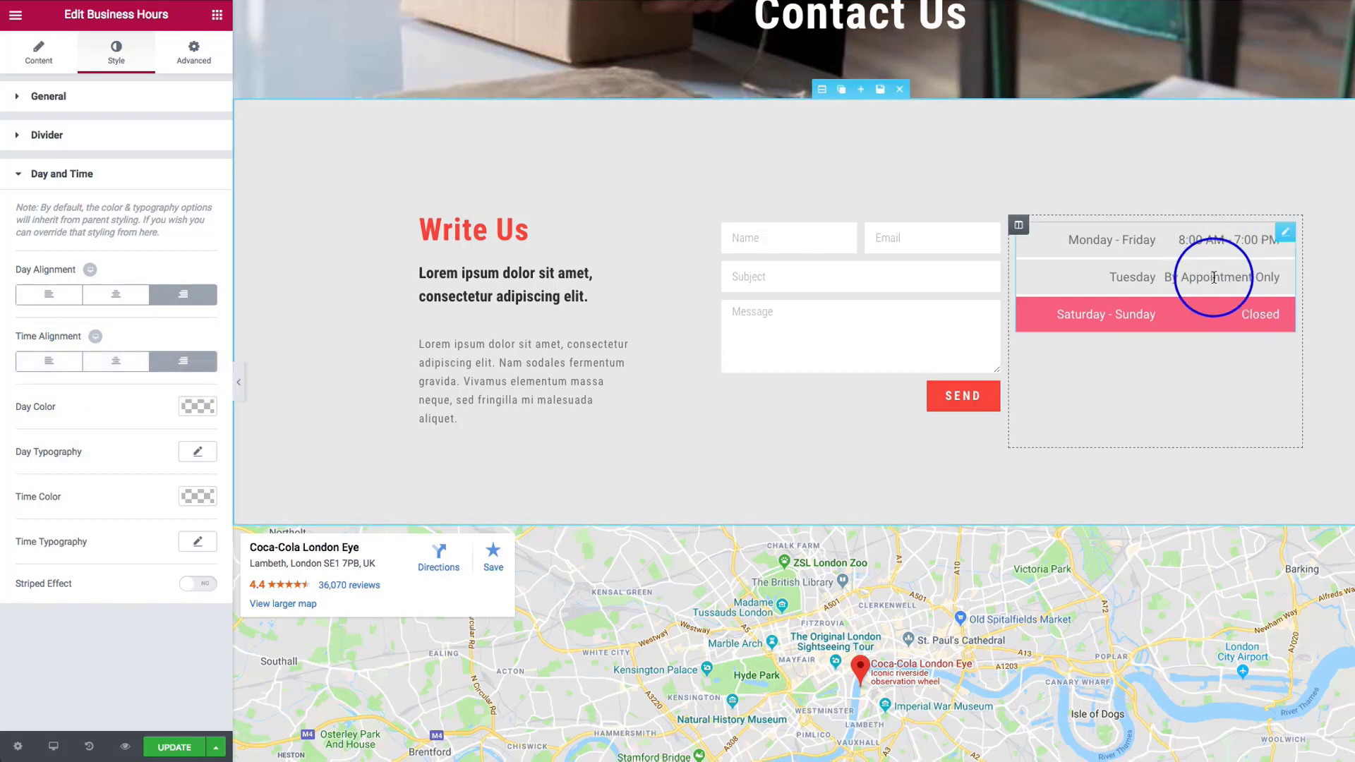
# Widen the hours column, keep times right-aligned and left-align the day names
pyautogui.moveTo(1027, 294); pyautogui.dragTo(922, 293)
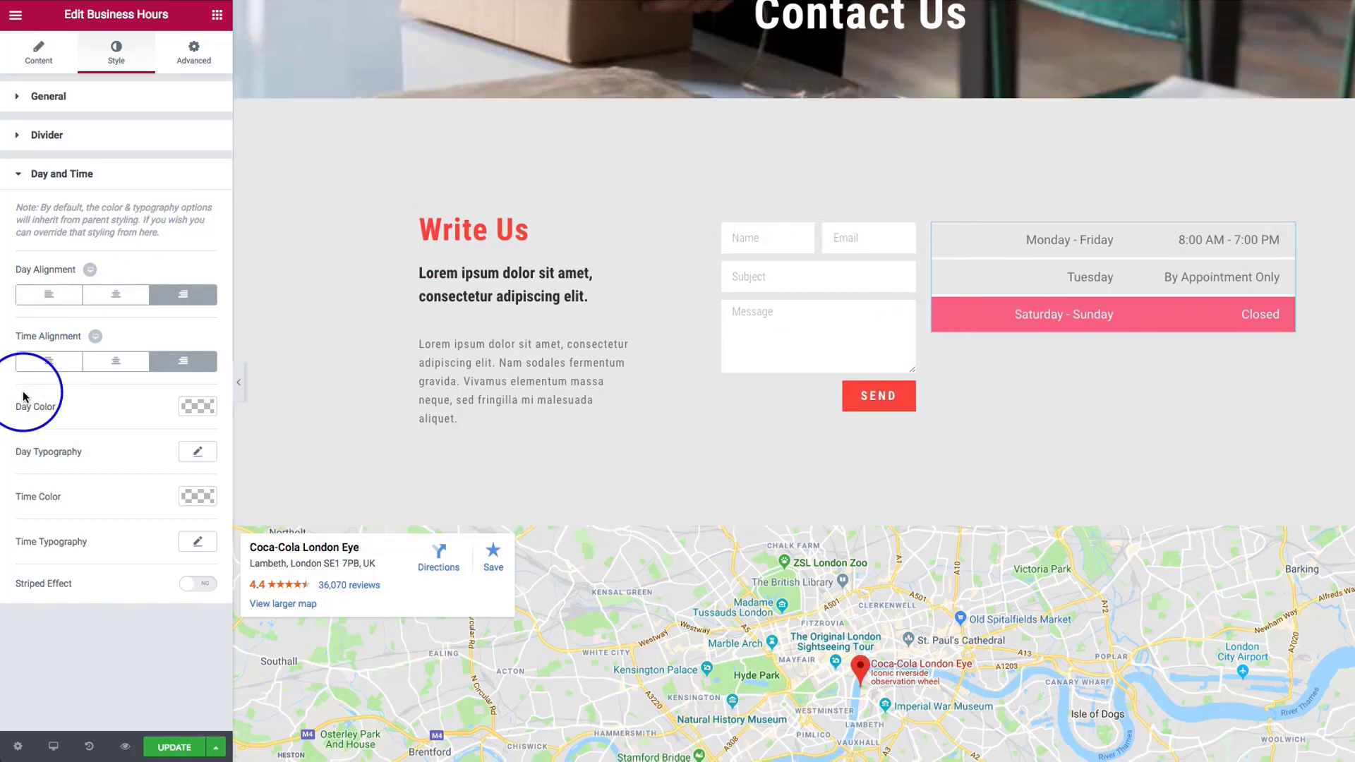
pyautogui.click(50, 361)
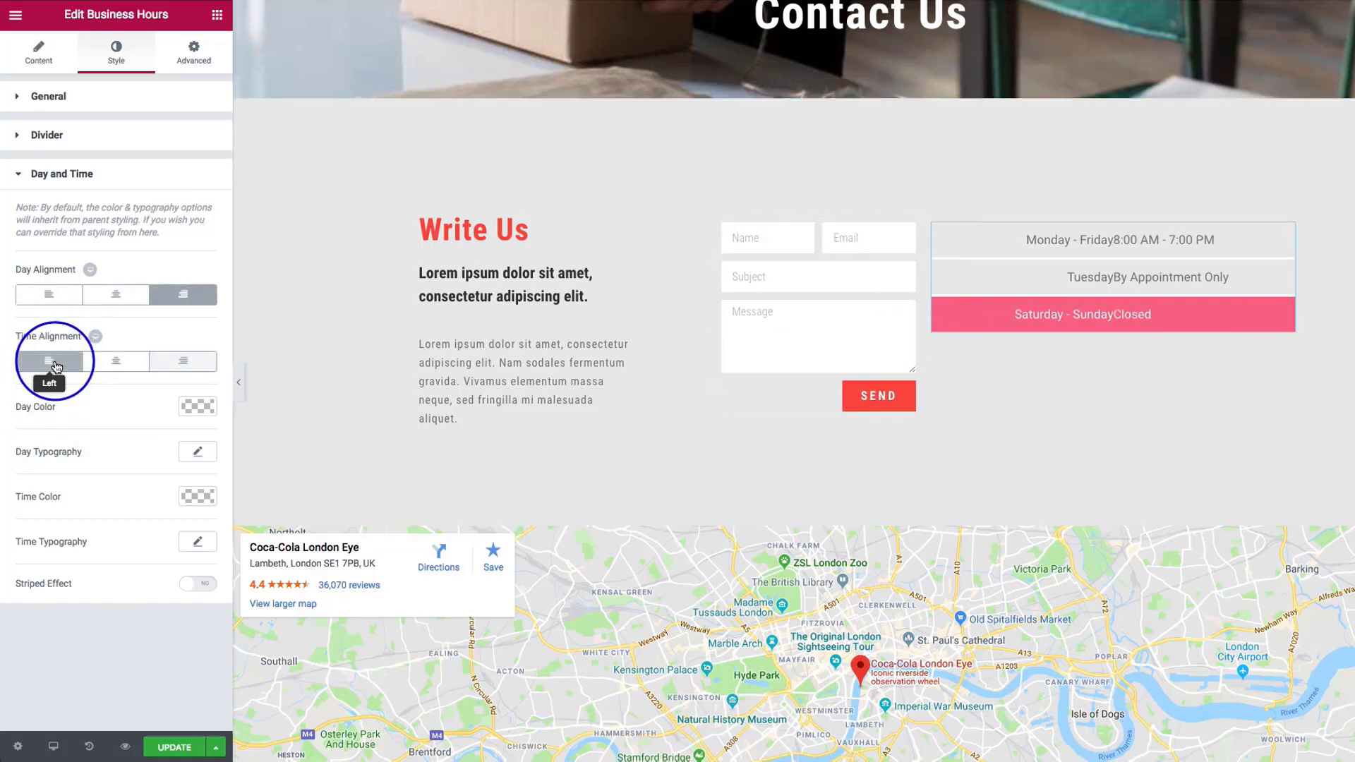
pyautogui.click(116, 363)
pyautogui.click(170, 363)
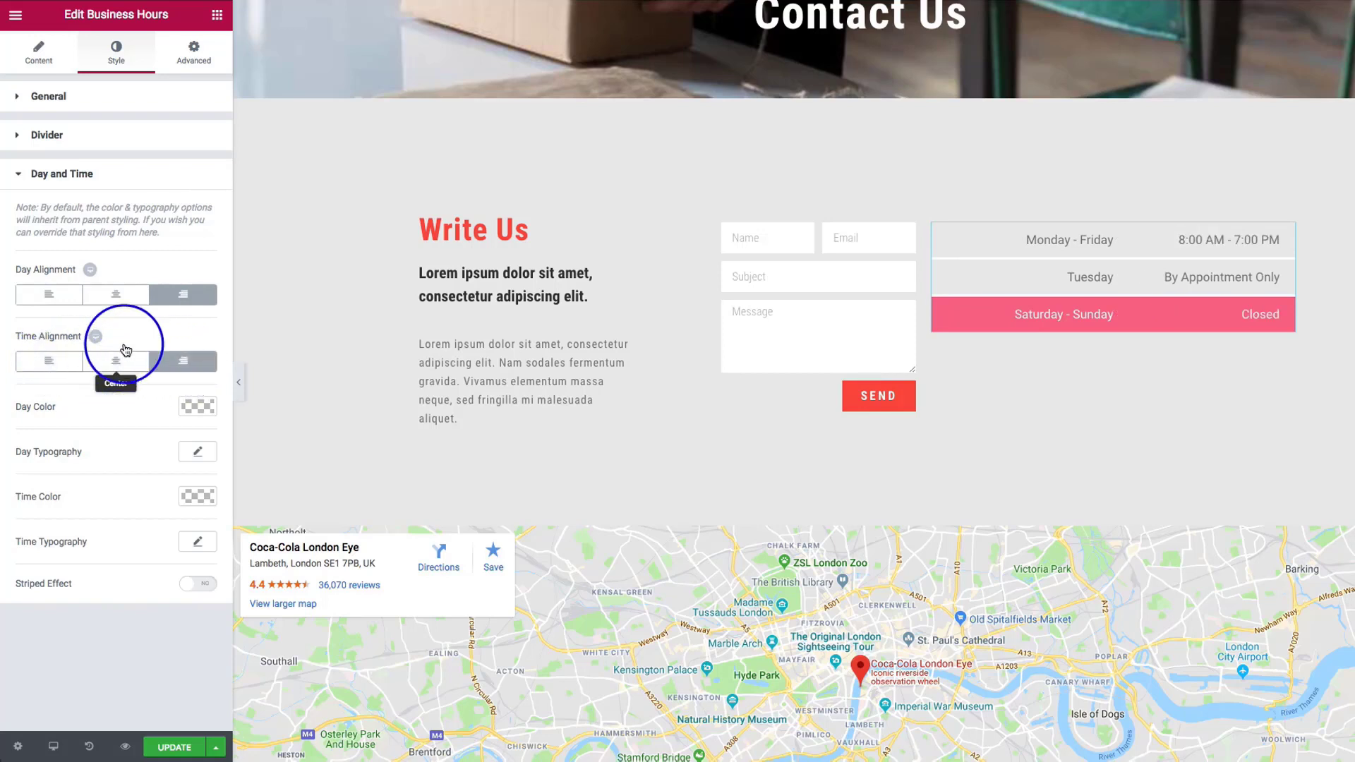
pyautogui.click(44, 295)
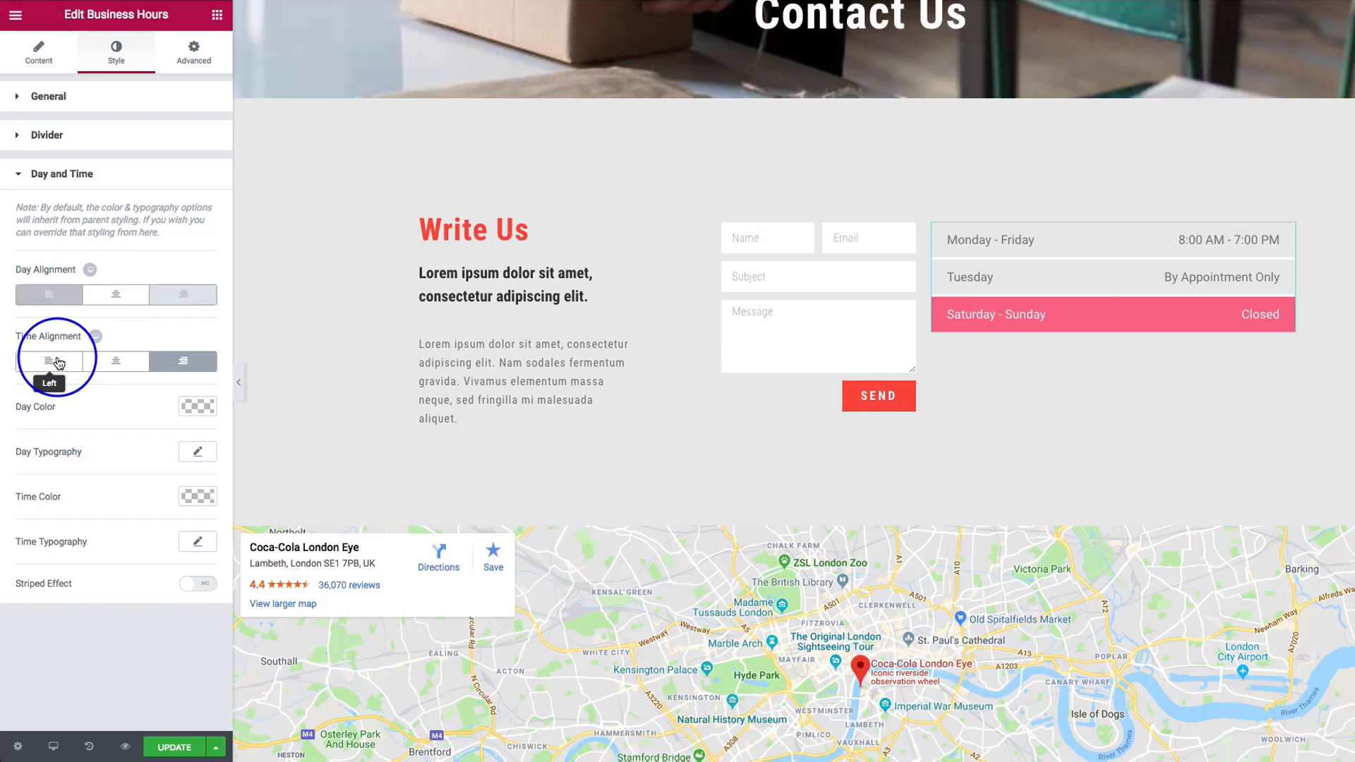
# Try white then clear the day name colour, and set day typography size to 11
pyautogui.click(198, 407)
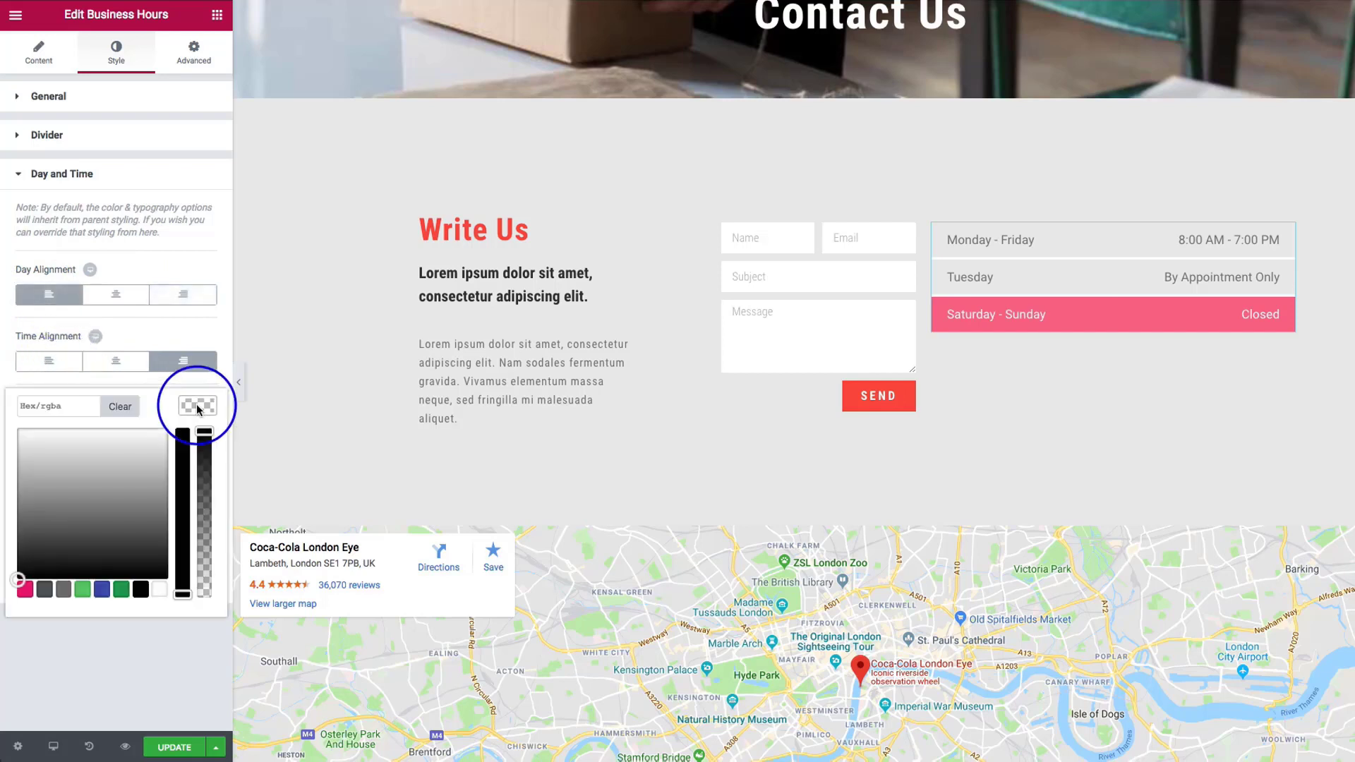
pyautogui.click(160, 589)
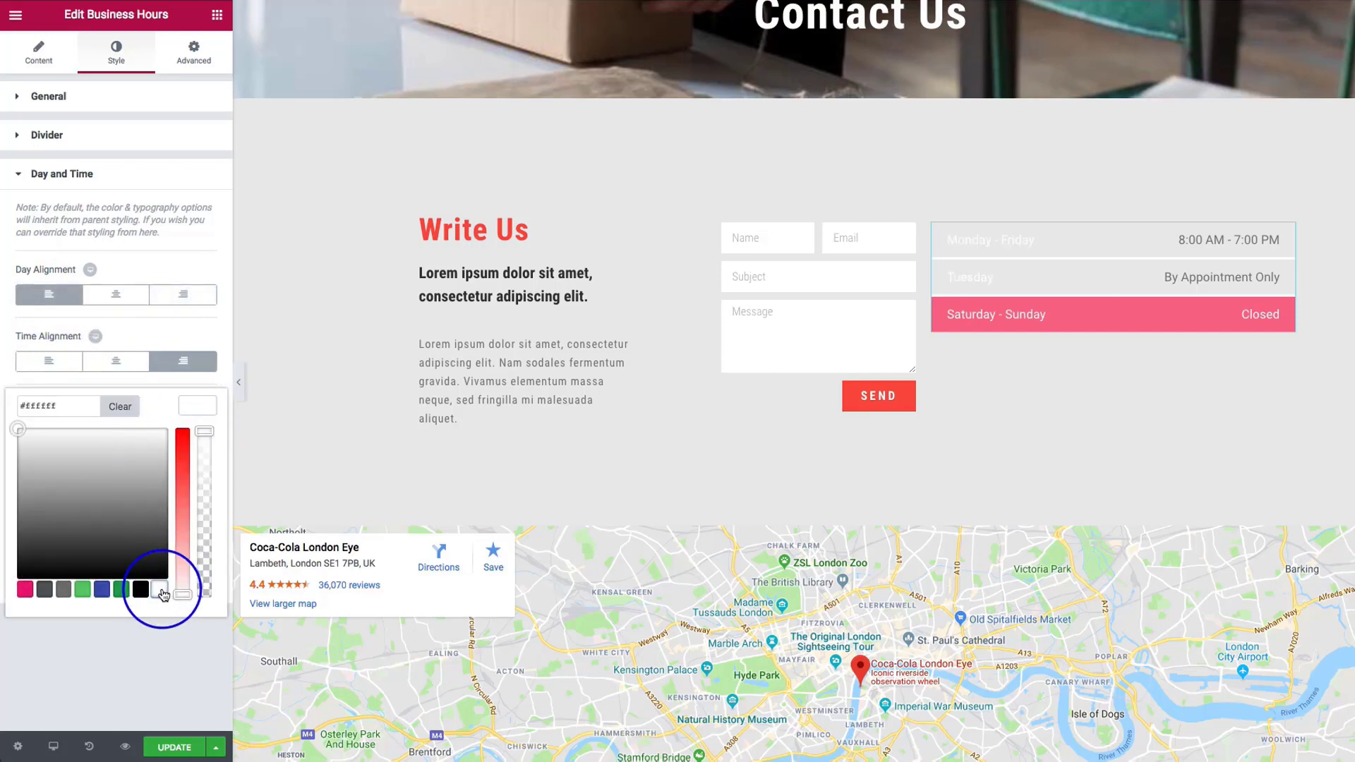
pyautogui.click(119, 406)
pyautogui.click(197, 404)
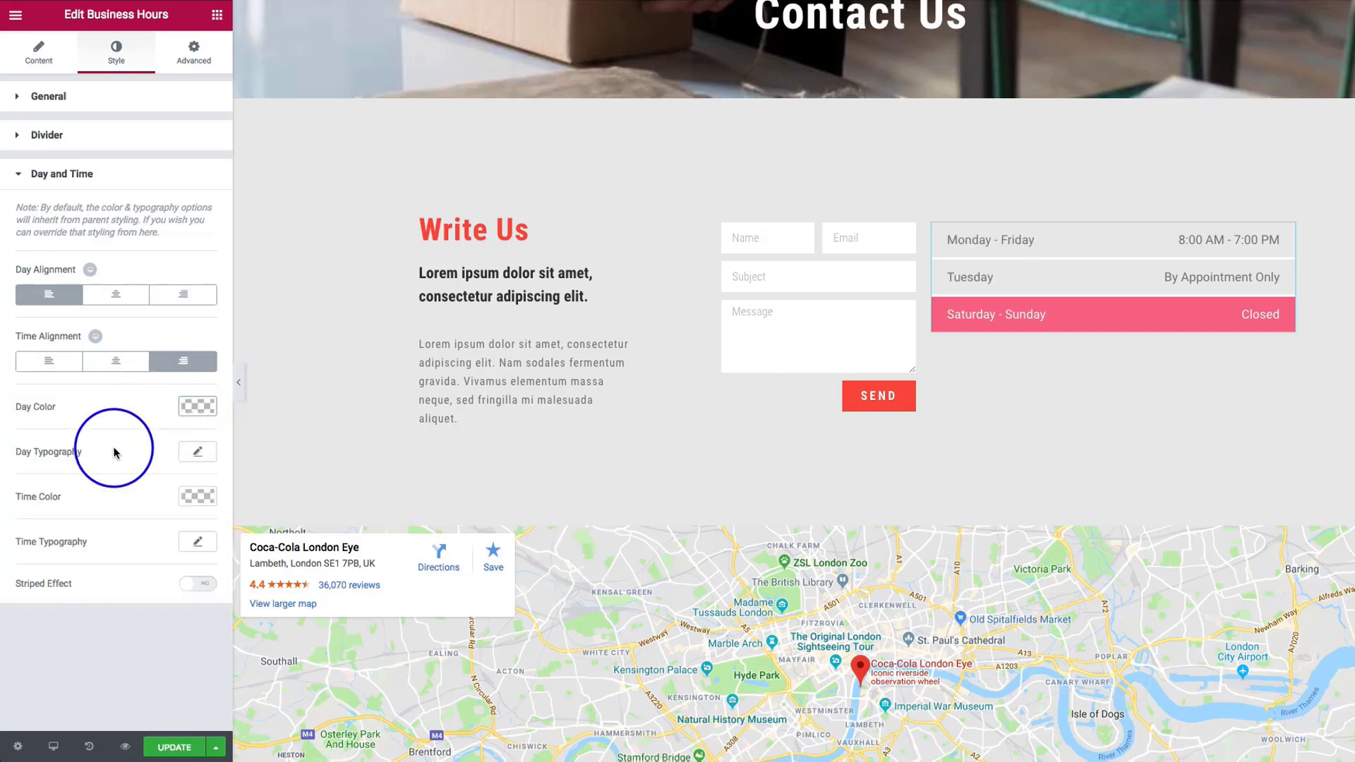
pyautogui.click(198, 453)
pyautogui.scroll(-1, 67, 451)
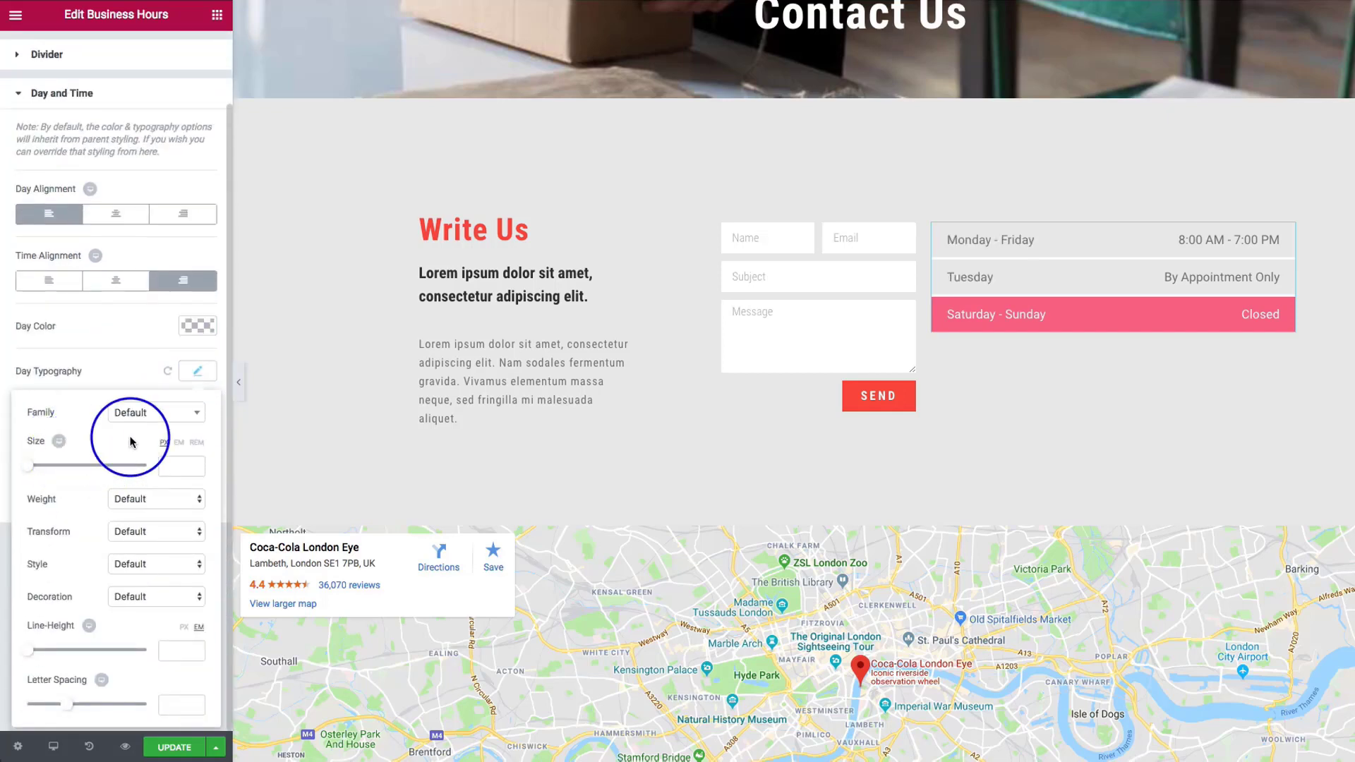
pyautogui.moveTo(33, 468); pyautogui.dragTo(39, 471)
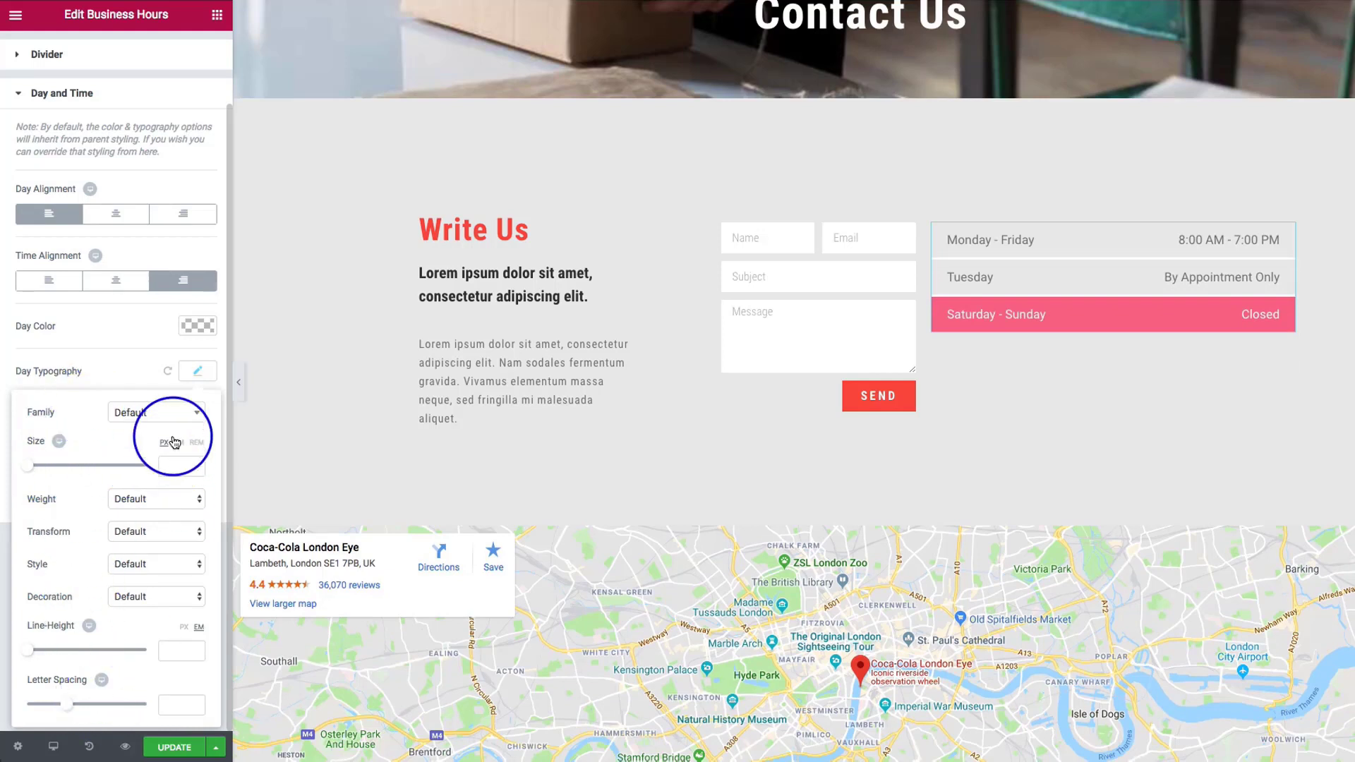
pyautogui.click(192, 372)
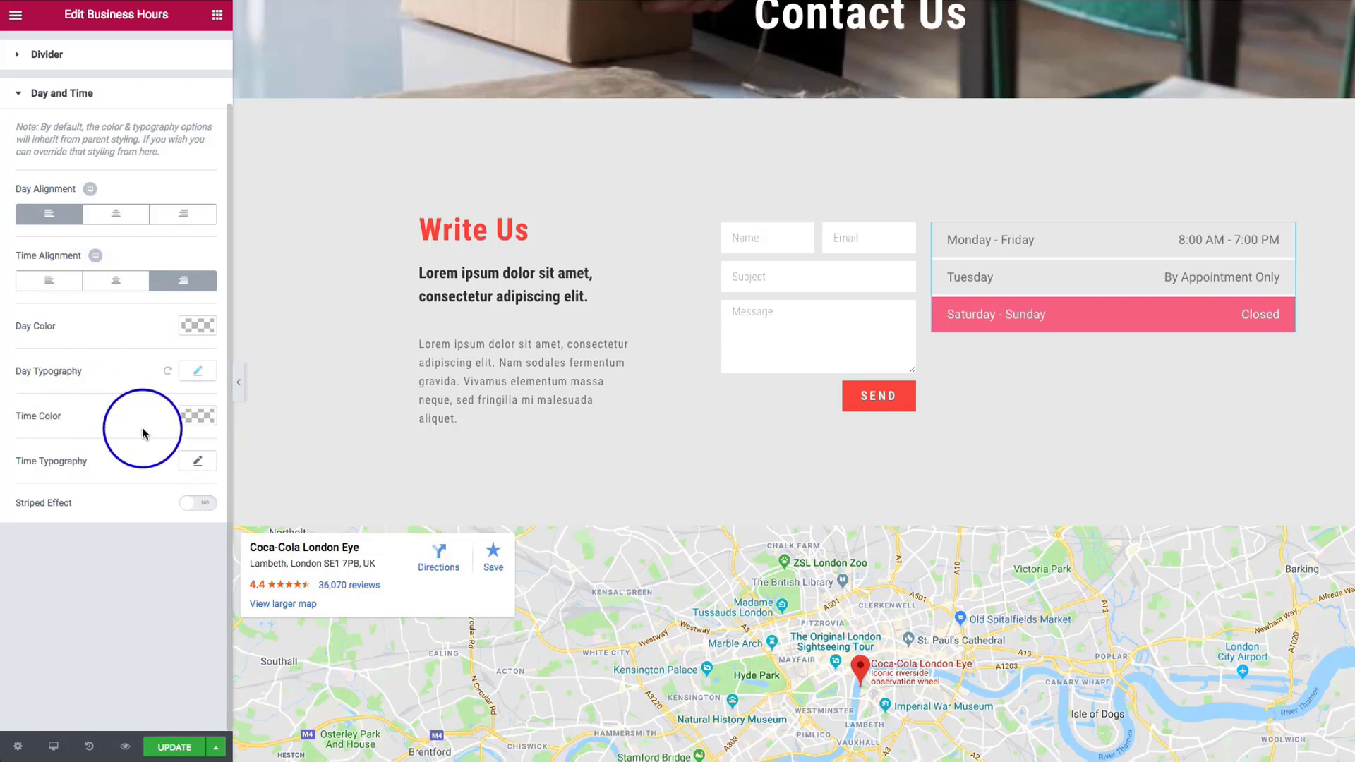
# Set the opening time colour to black (#000000)
pyautogui.click(197, 415)
pyautogui.click(141, 600)
pyautogui.scroll(1, 146, 605)
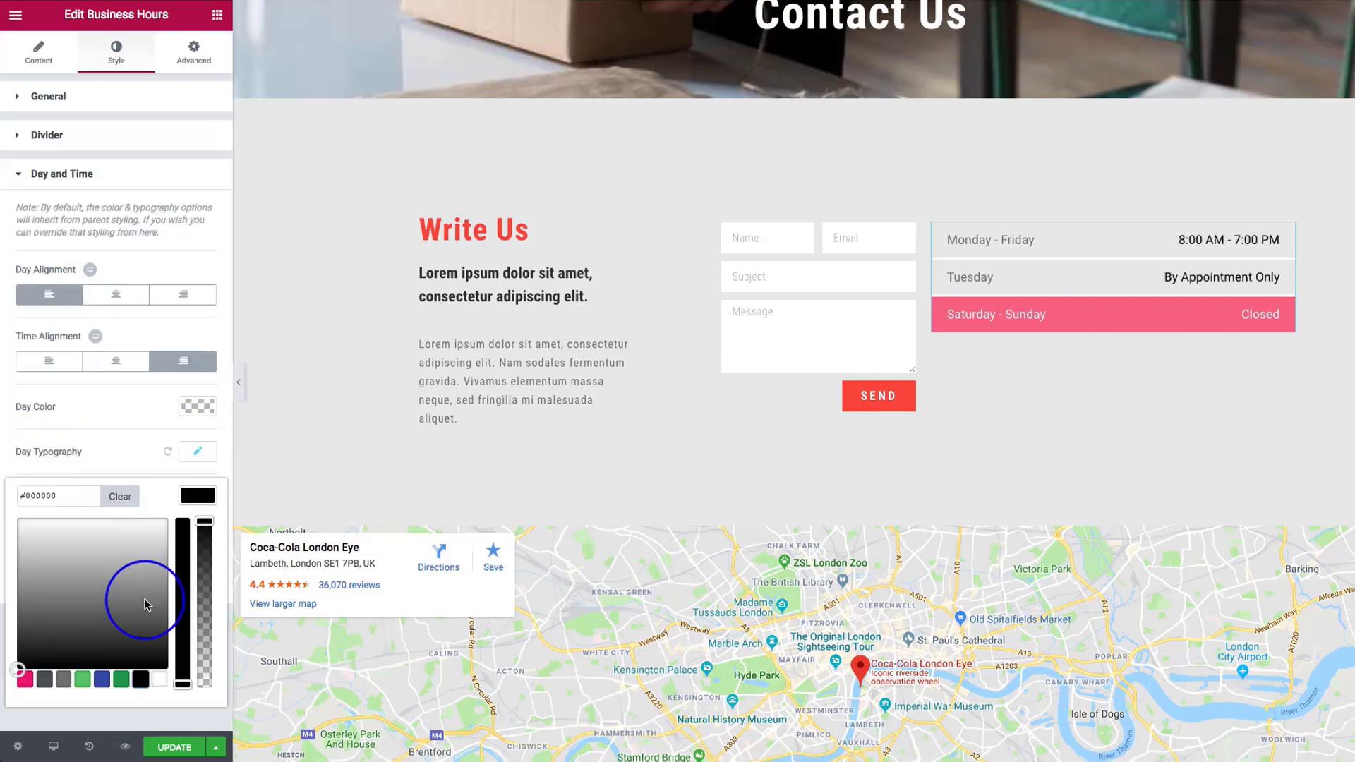
pyautogui.click(192, 494)
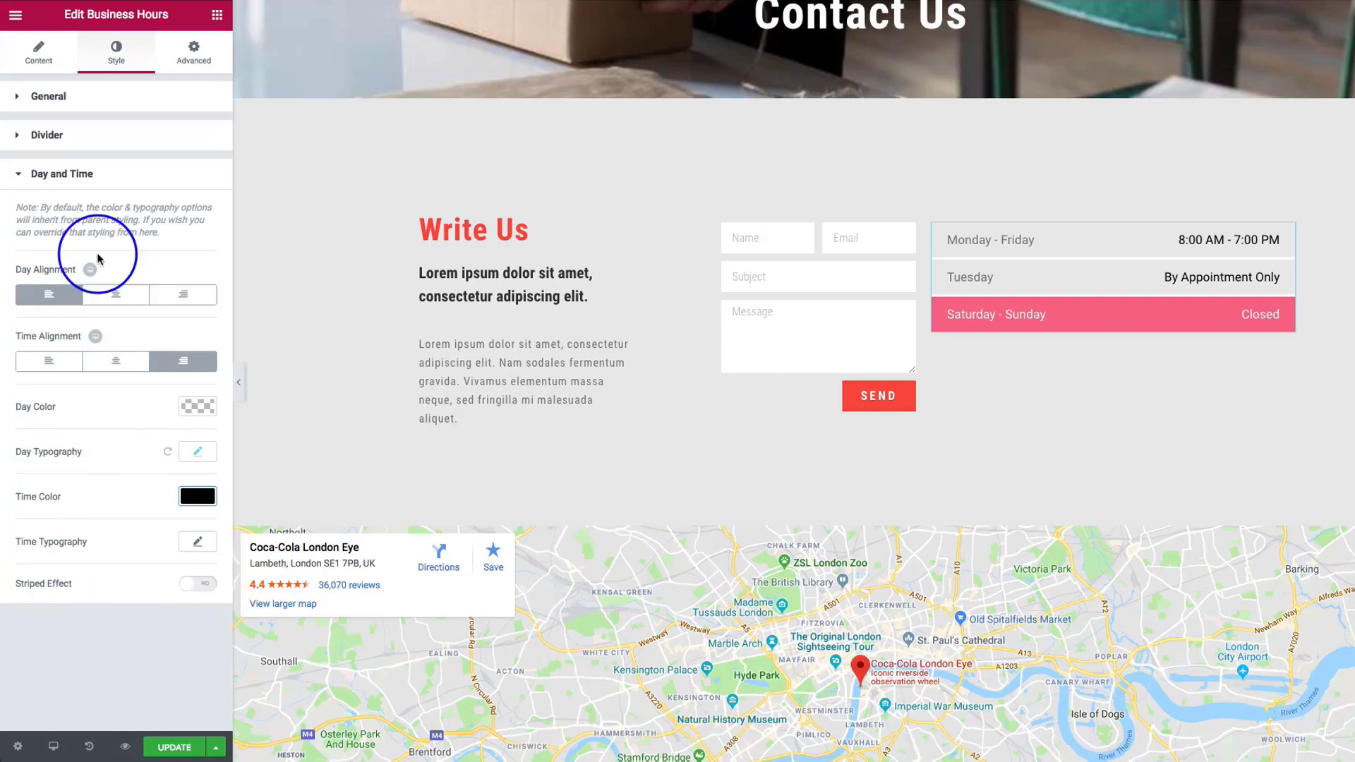
pyautogui.click(39, 52)
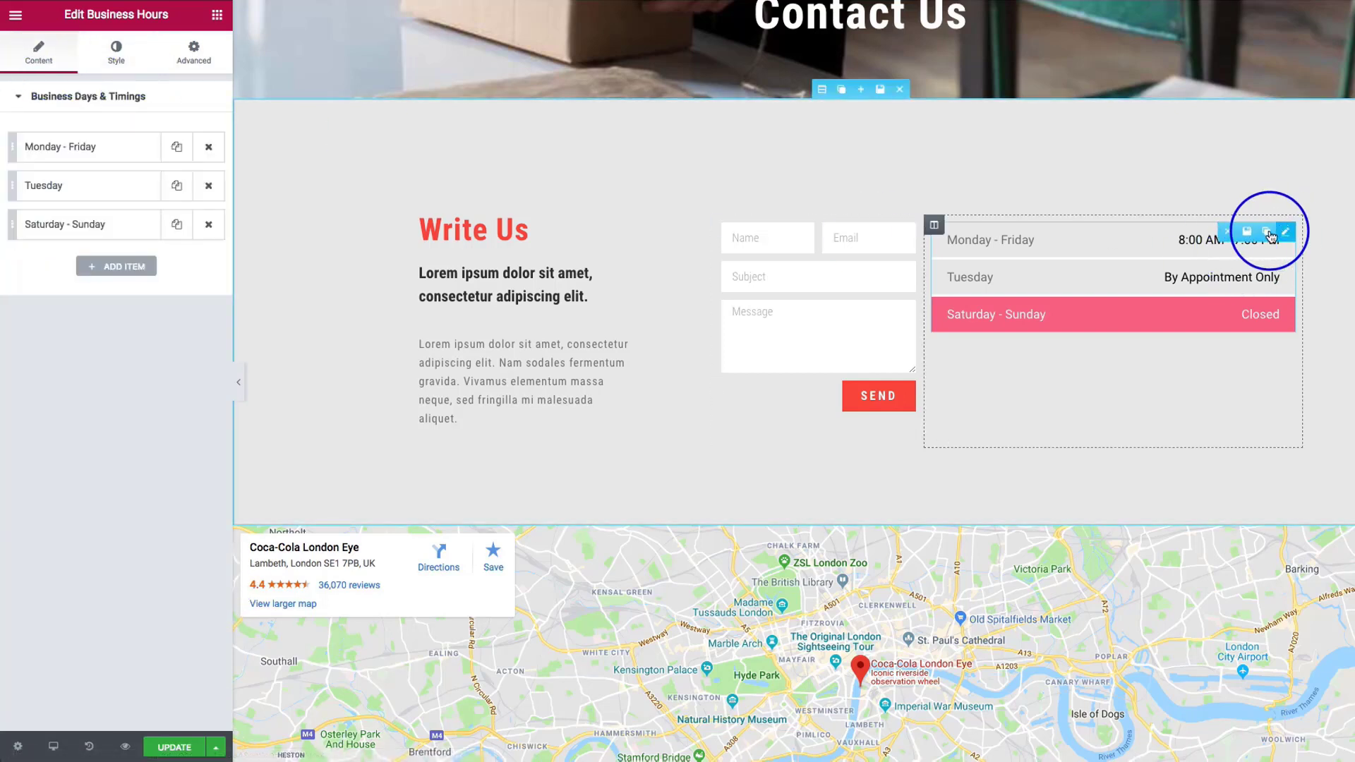
# Delete the old hours widget and drop a fresh Business Hours widget into the column
pyautogui.click(1228, 230)
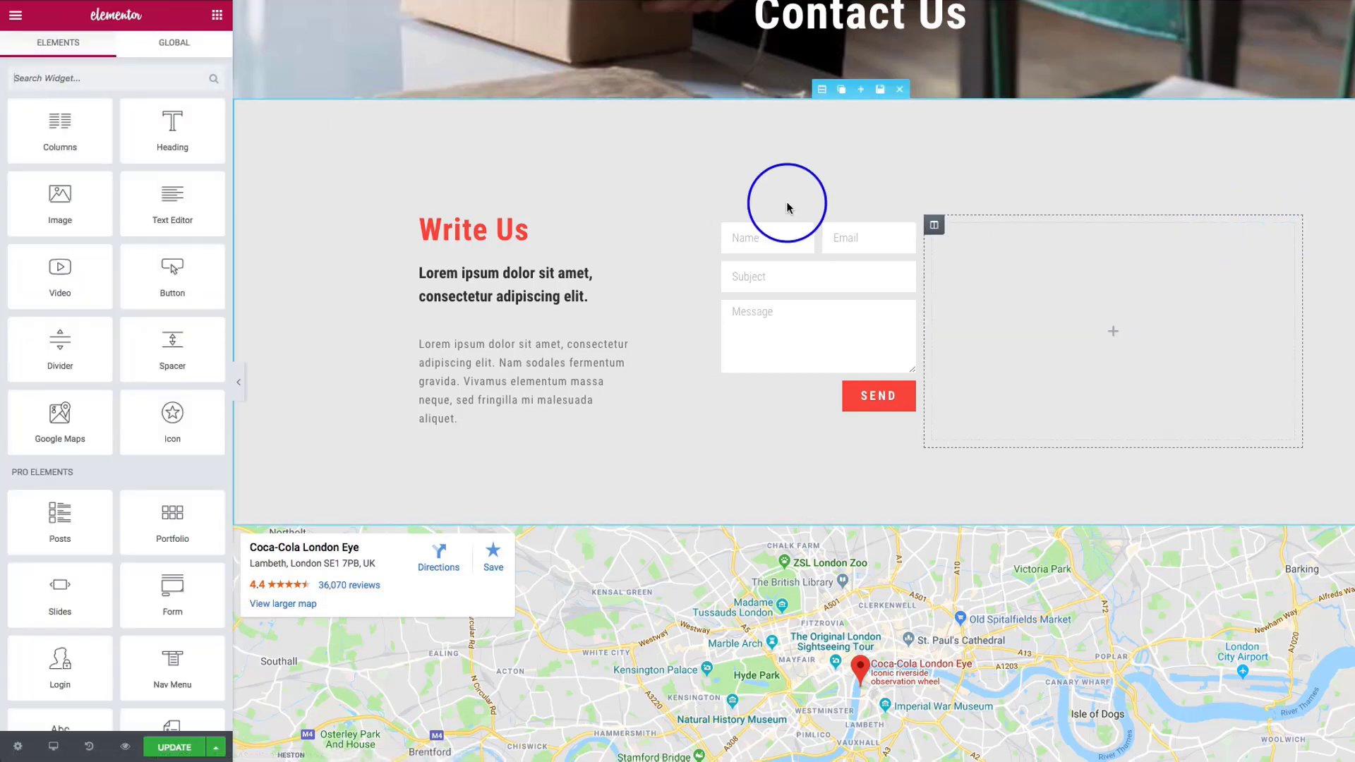
pyautogui.click(133, 77)
pyautogui.write('business')
pyautogui.moveTo(32, 155); pyautogui.dragTo(1087, 283)
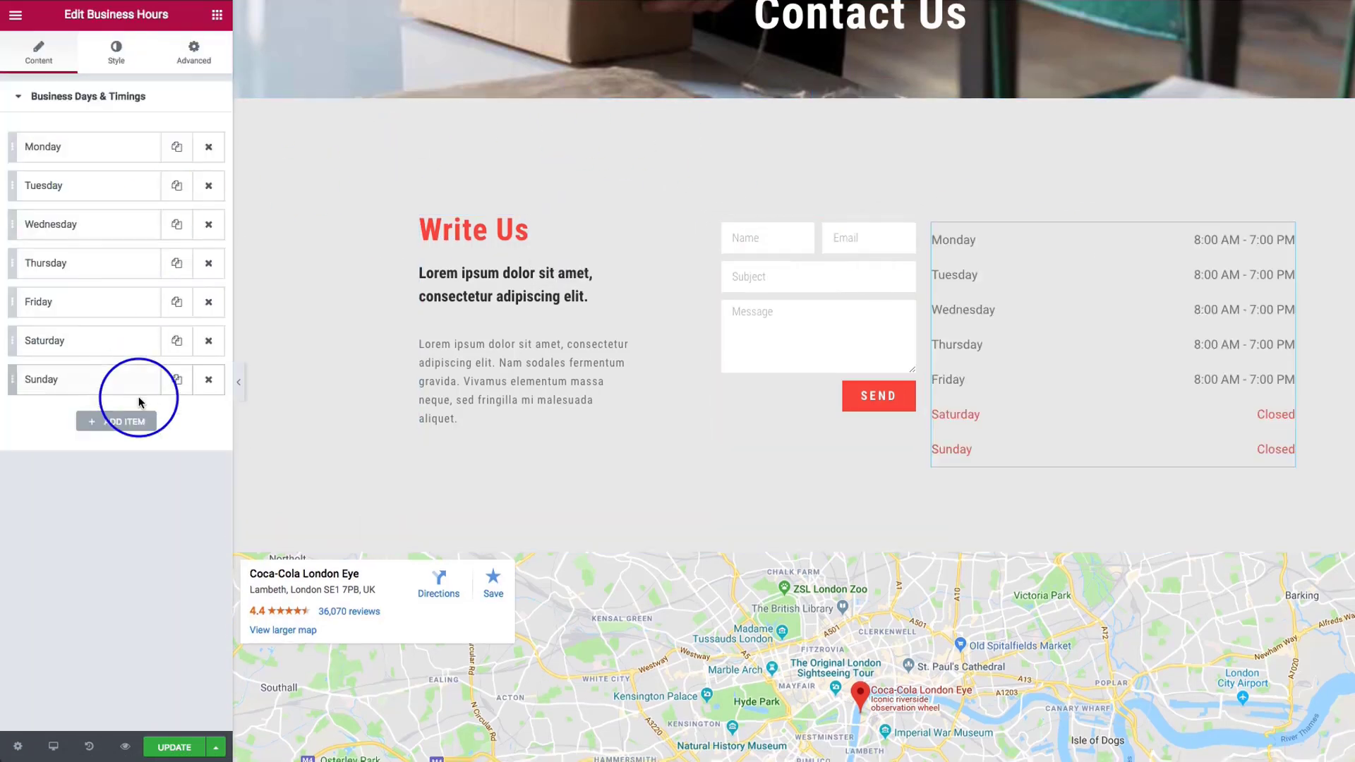
# Enable Striped Effect with white odd rows and light grey (#e5e5e5) even rows
pyautogui.click(124, 57)
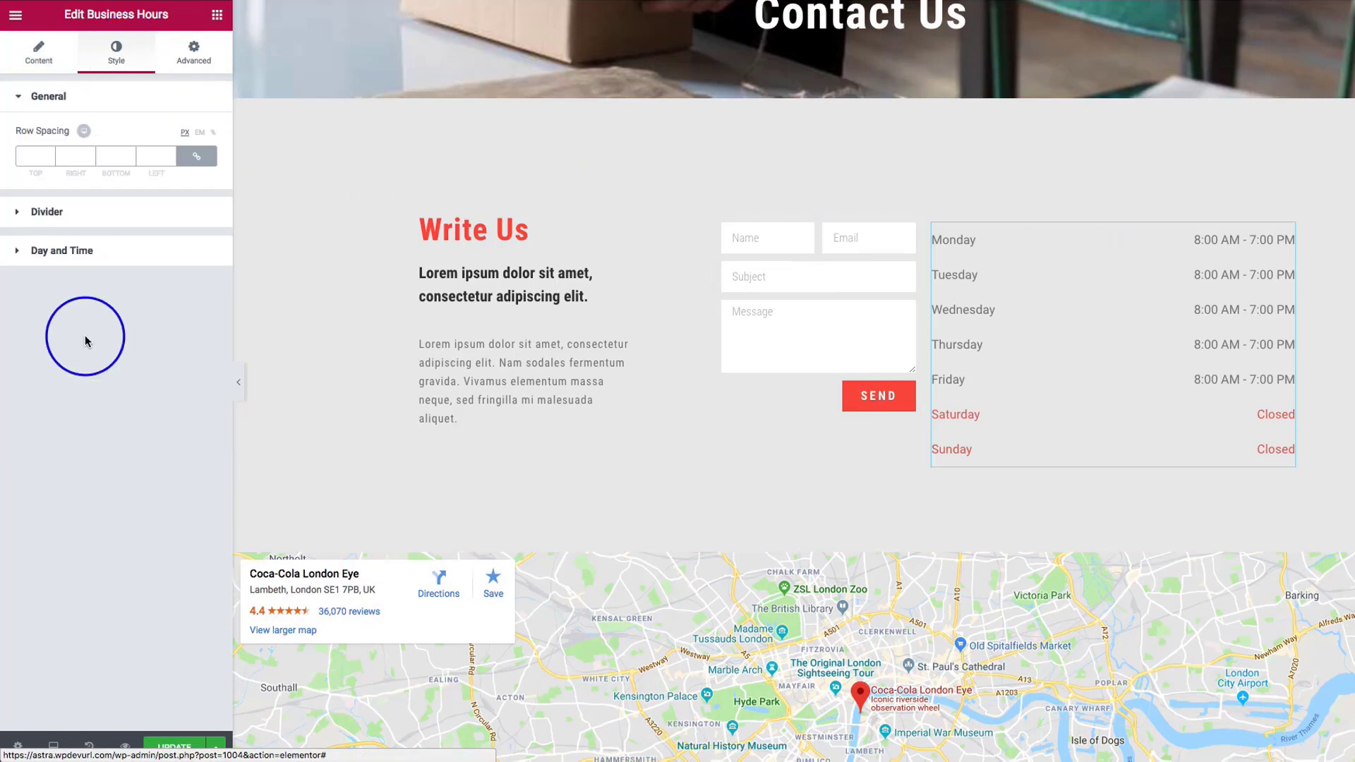
pyautogui.click(71, 252)
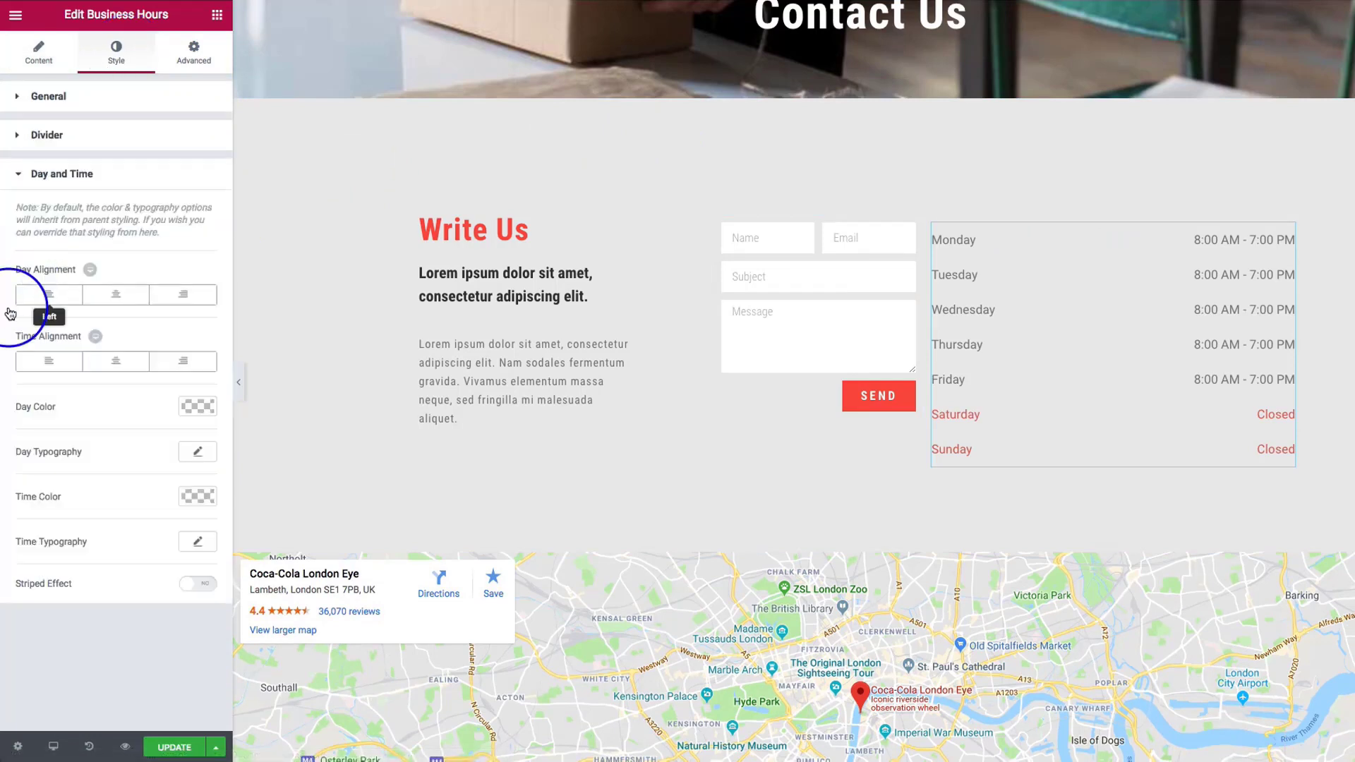
pyautogui.click(199, 584)
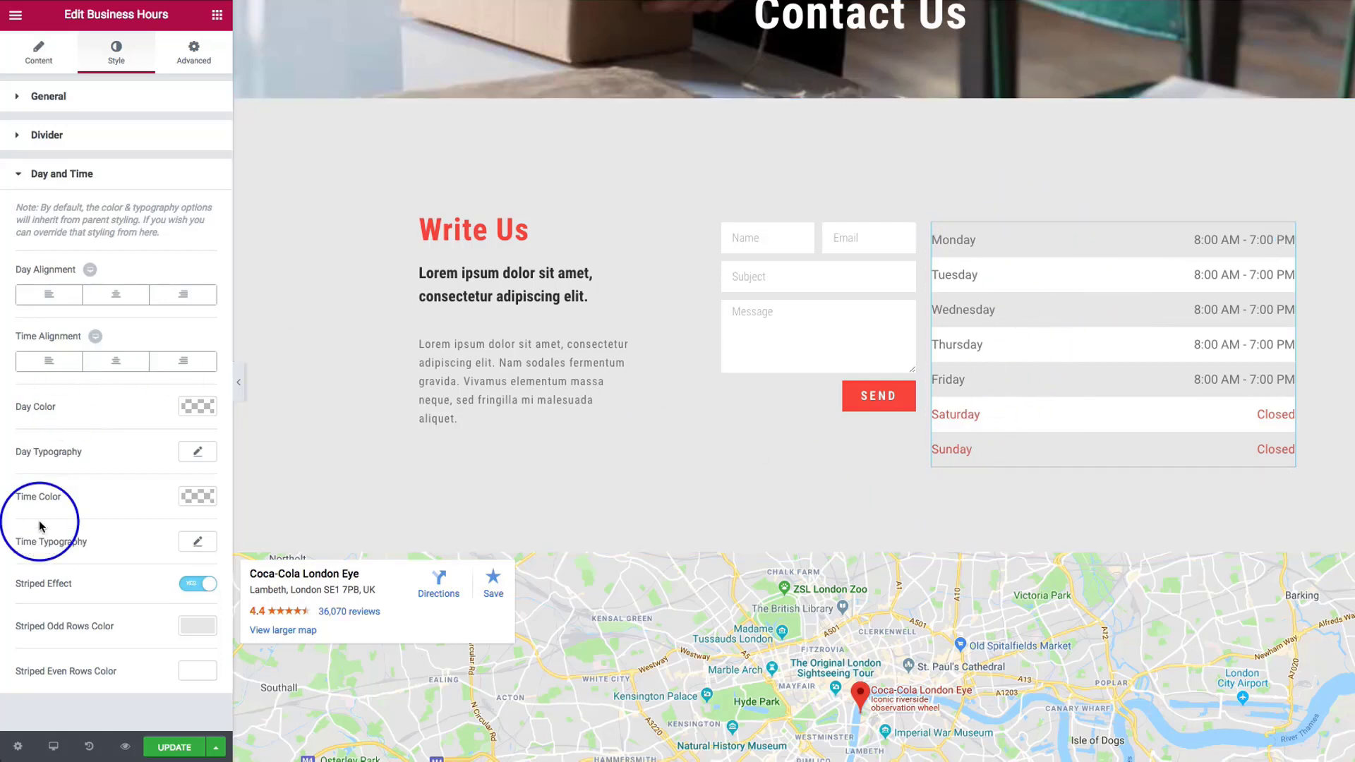
pyautogui.click(192, 626)
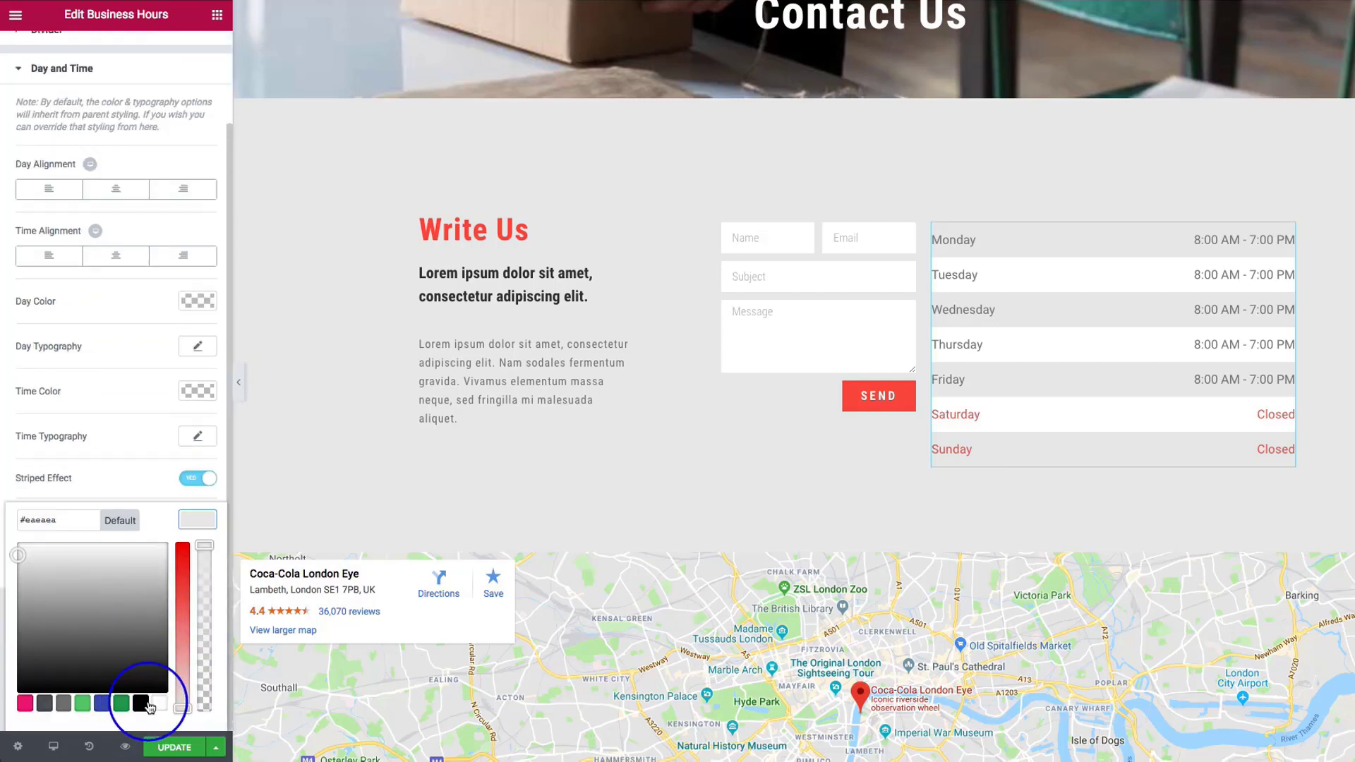
pyautogui.click(159, 704)
pyautogui.click(197, 521)
pyautogui.click(198, 563)
pyautogui.moveTo(134, 688); pyautogui.dragTo(12, 566)
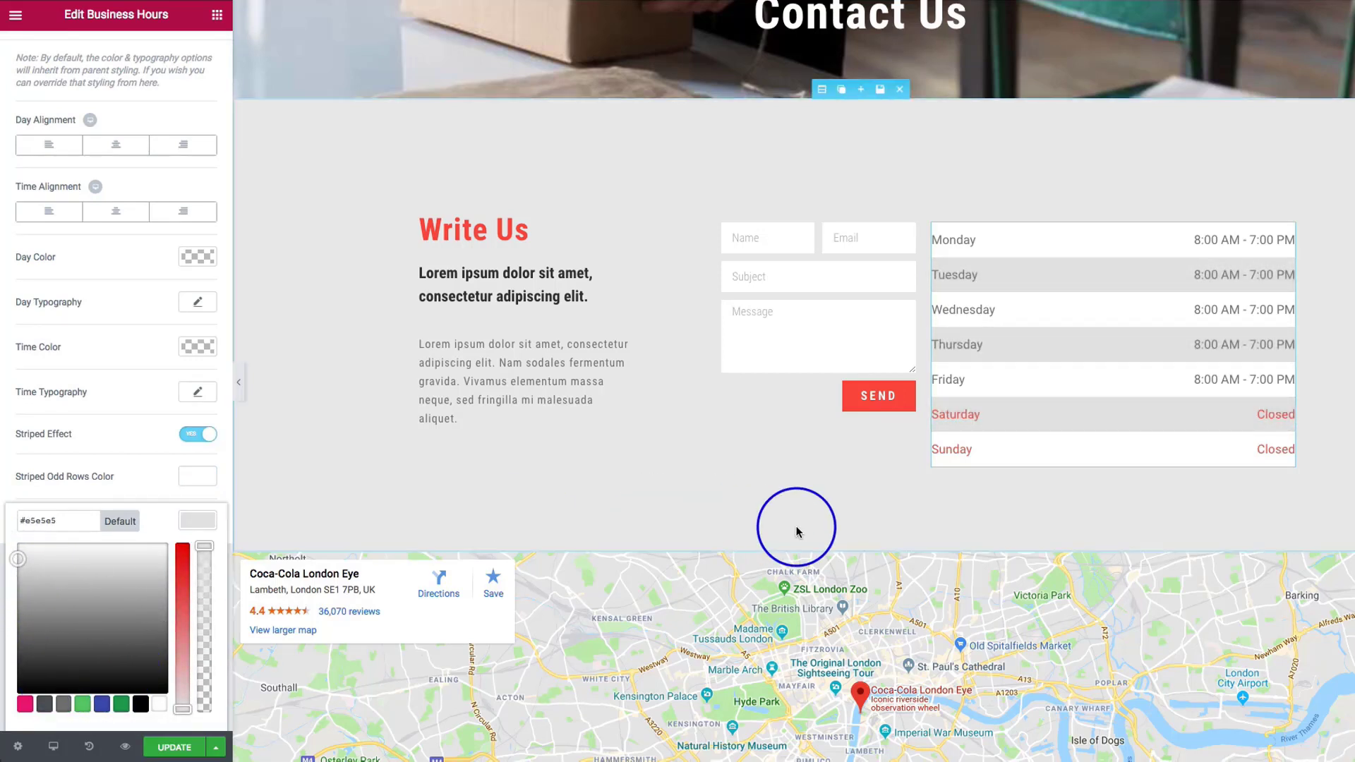
pyautogui.click(777, 317)
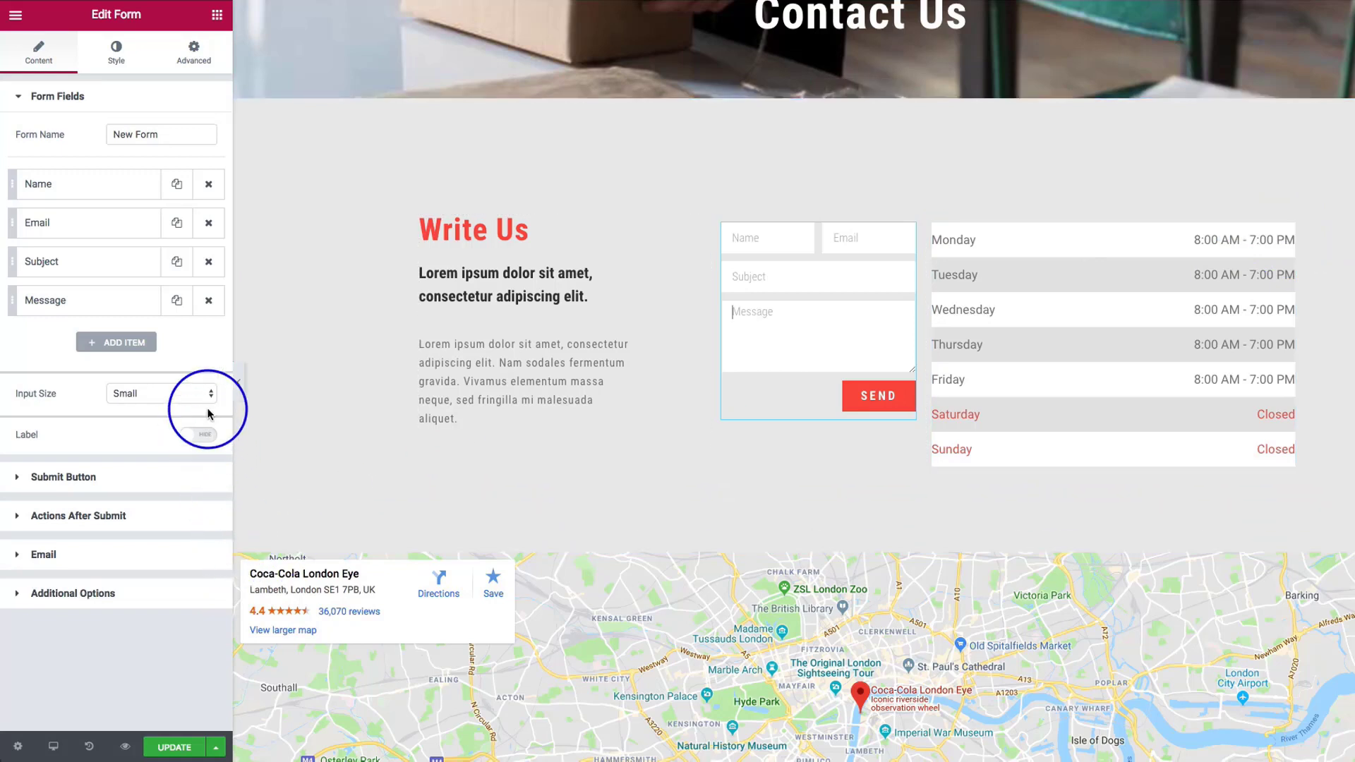
# Switch off Striped Effect in the Business Hours widget's Day and Time style settings
pyautogui.click(983, 273)
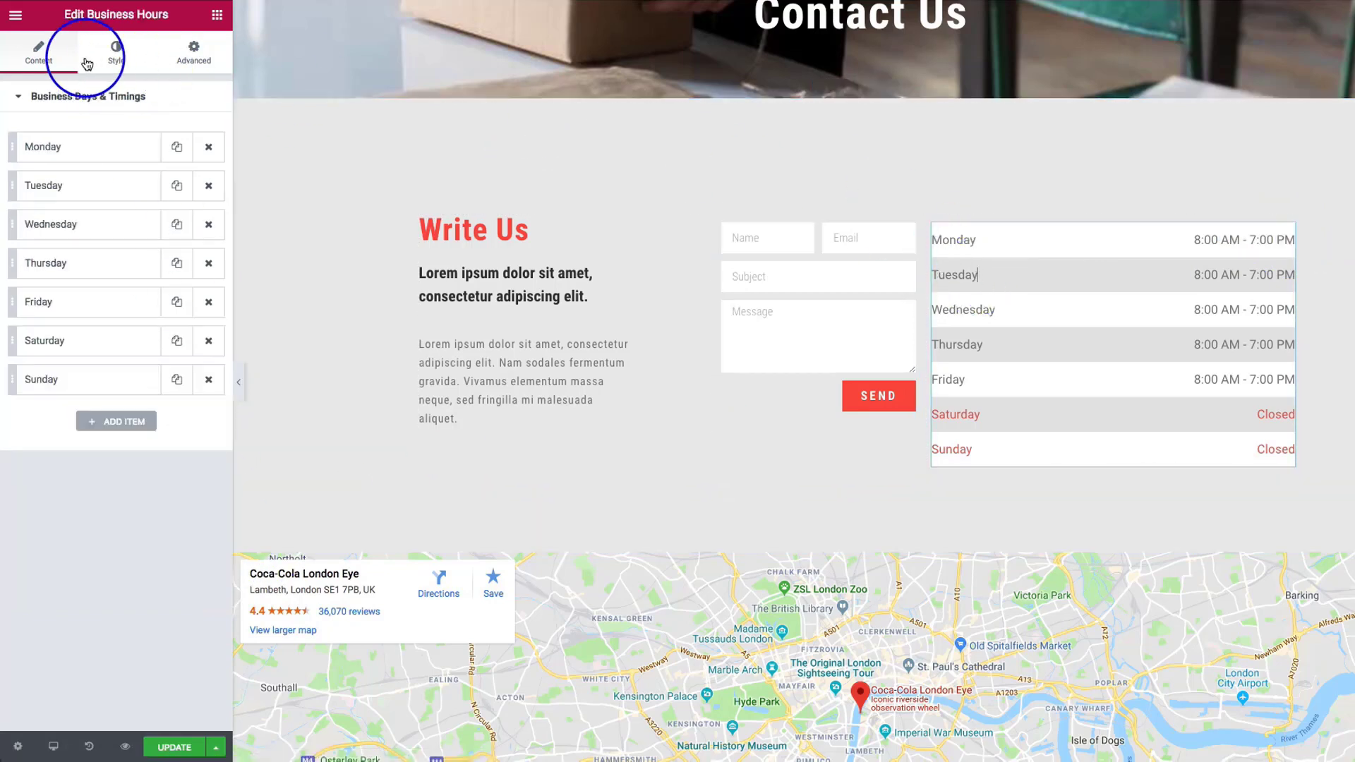
pyautogui.click(117, 55)
pyautogui.click(62, 252)
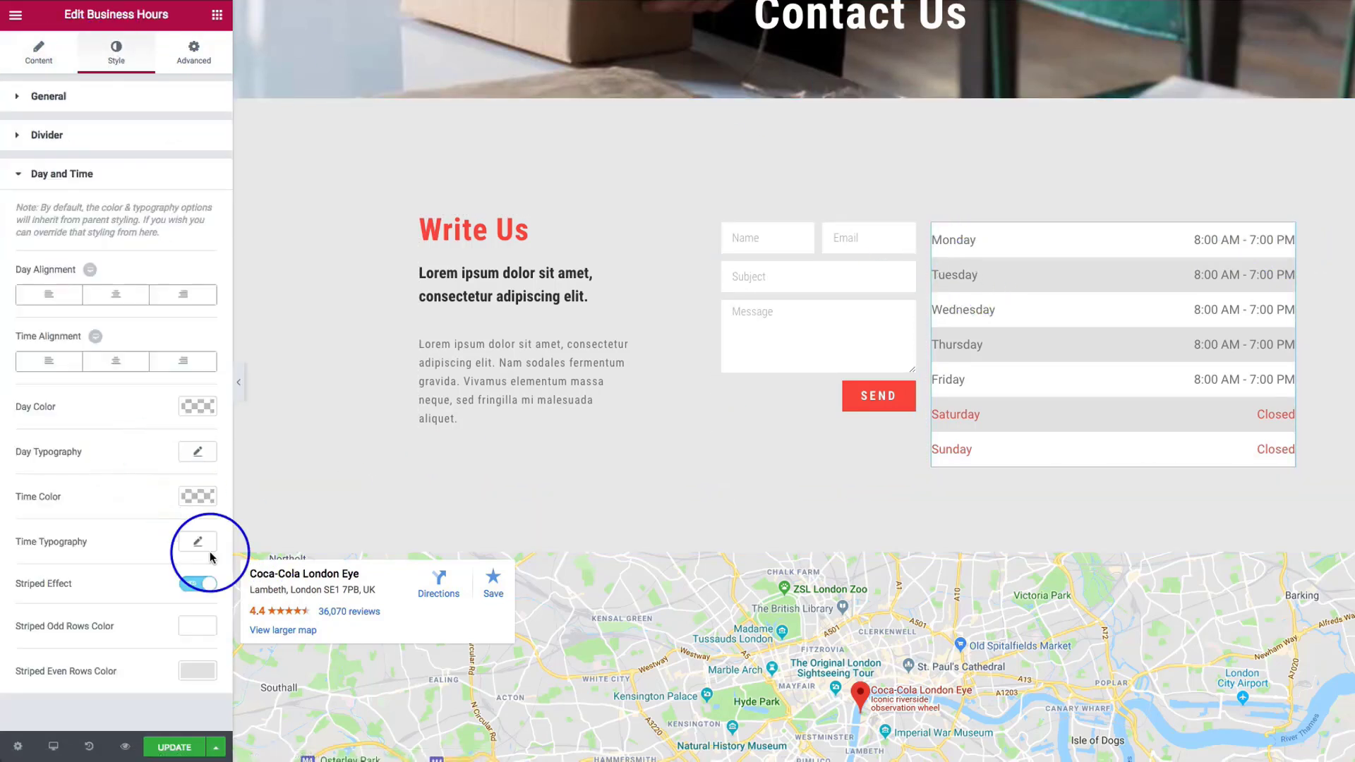
pyautogui.click(190, 586)
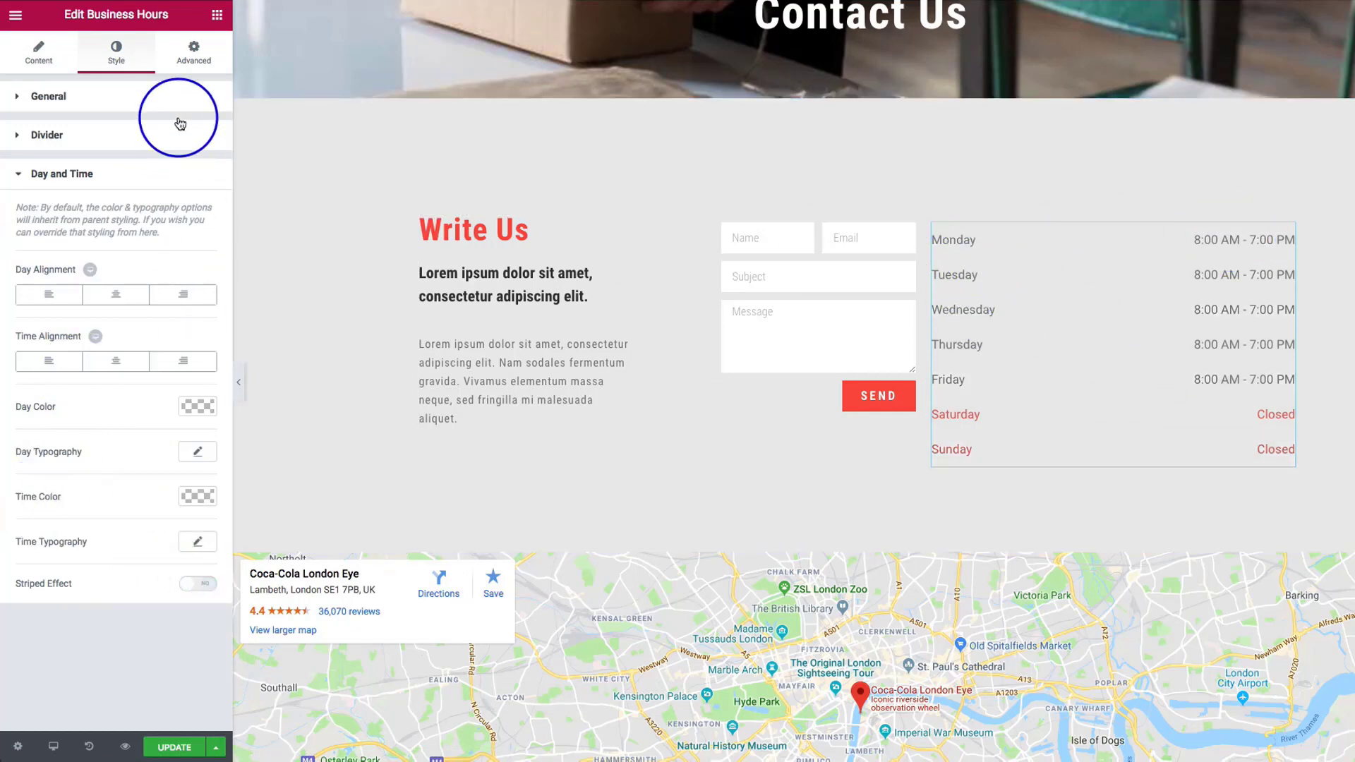
# Review the widget's Advanced margin and padding settings, then go back to the Content list of business days
pyautogui.click(194, 51)
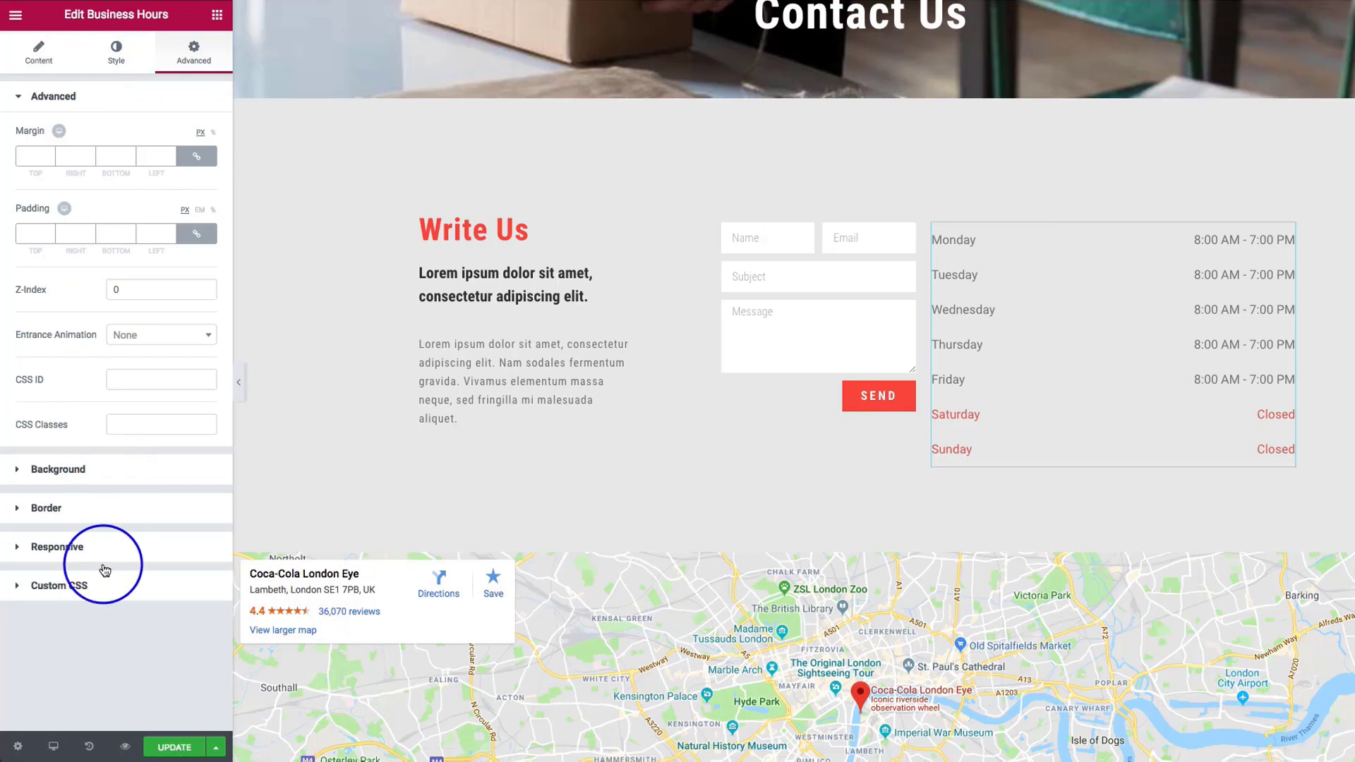
pyautogui.click(116, 55)
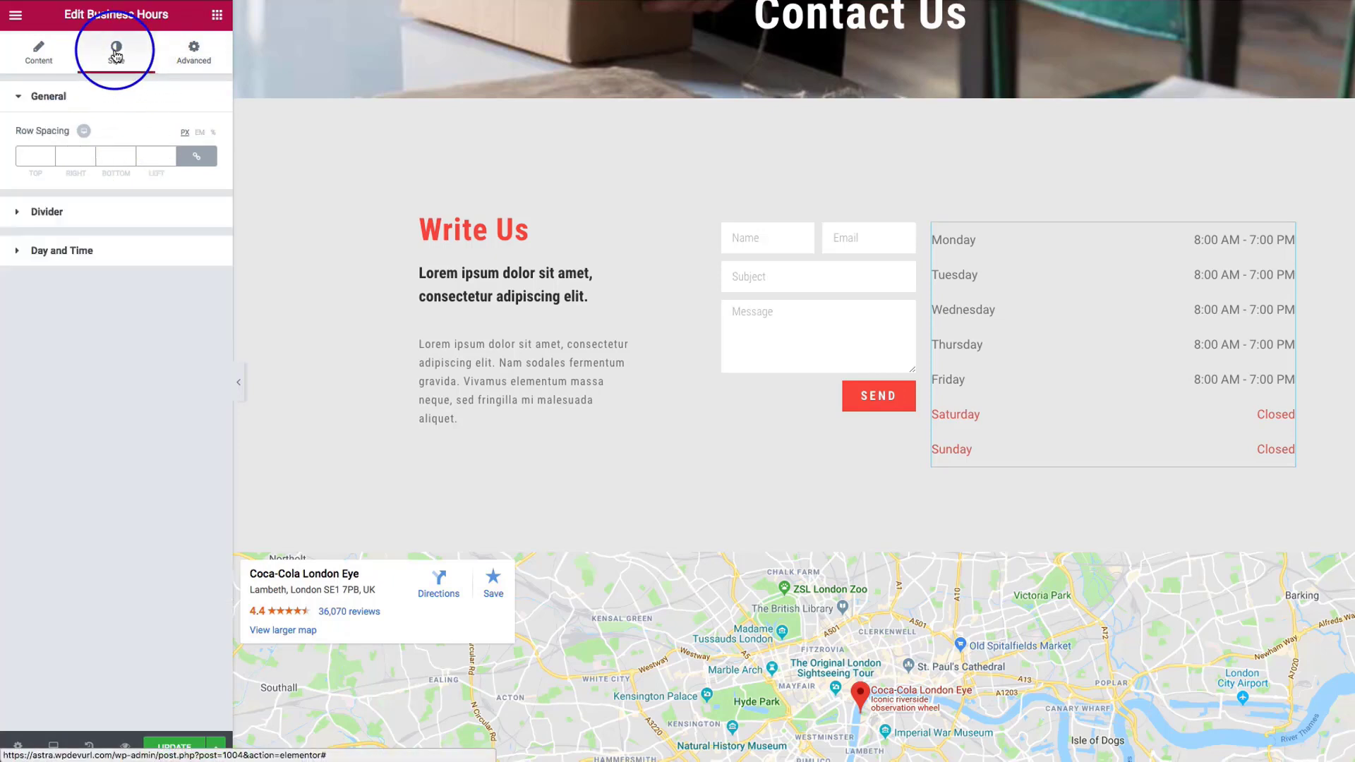
pyautogui.click(40, 56)
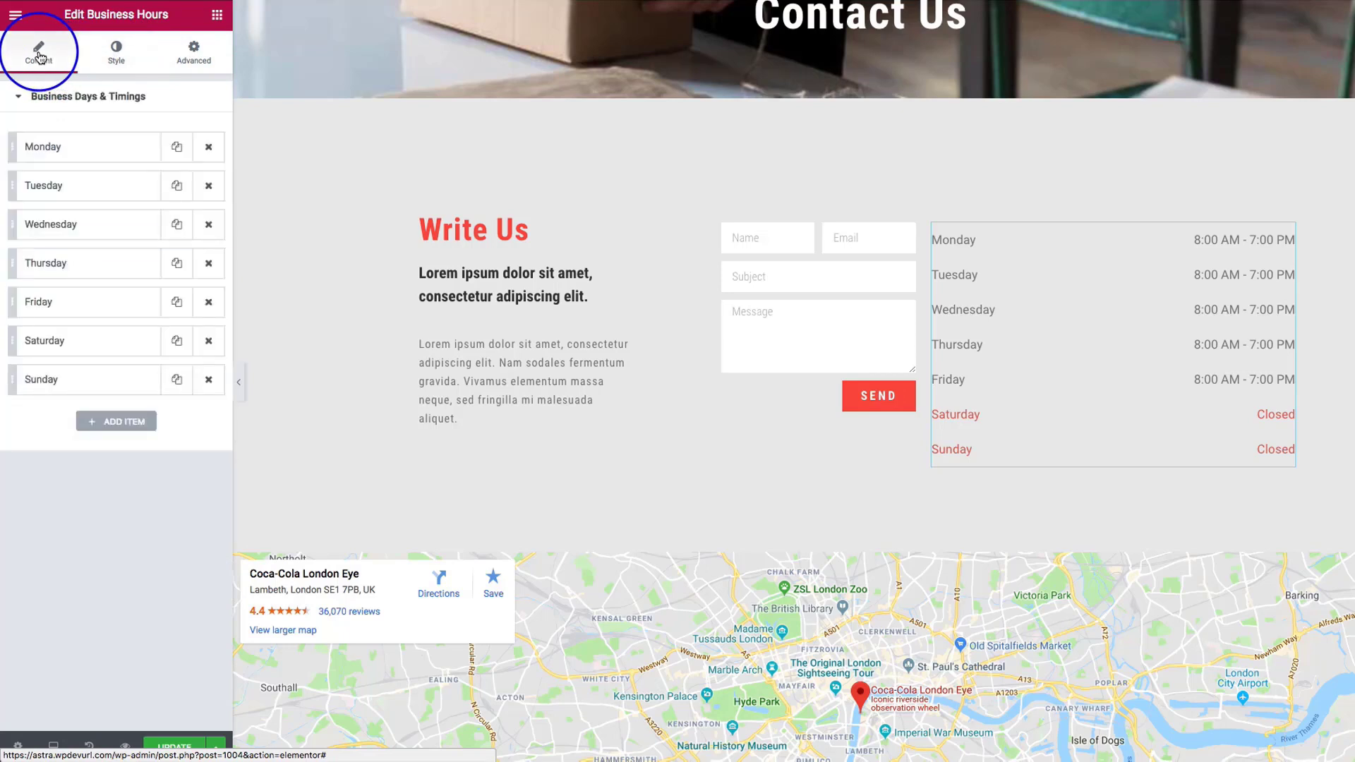